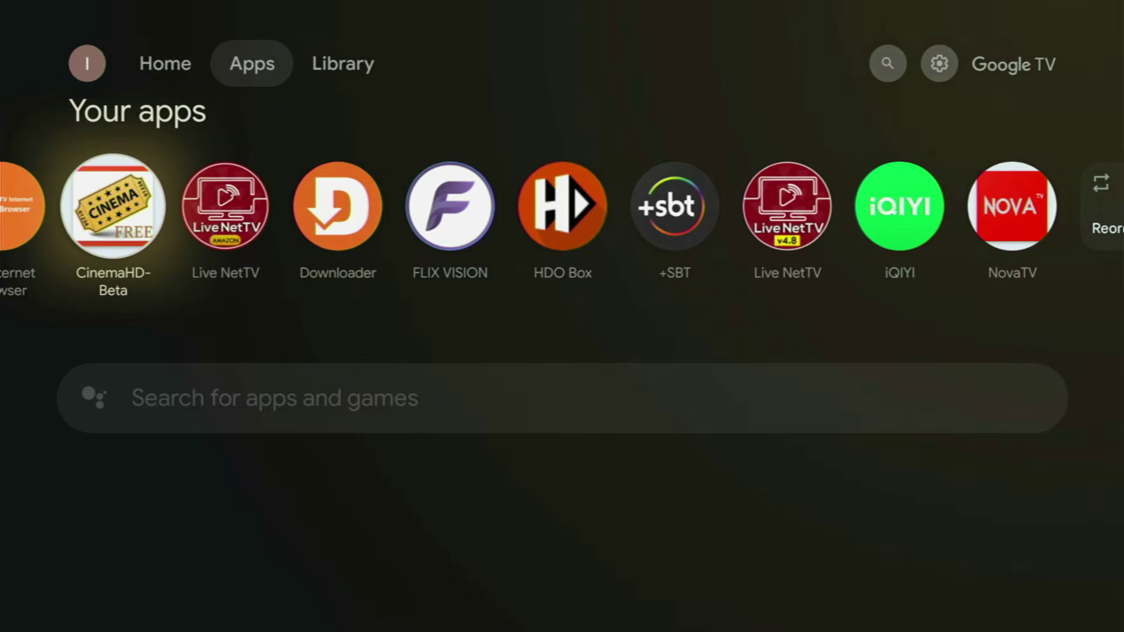
# Step: Browse Your apps (NordVPN, TV Internet Browser, FLIX VISION, Downloader), then focus the app search bar
pyautogui.press('Left')
pyautogui.press('Left')
pyautogui.press('Left')
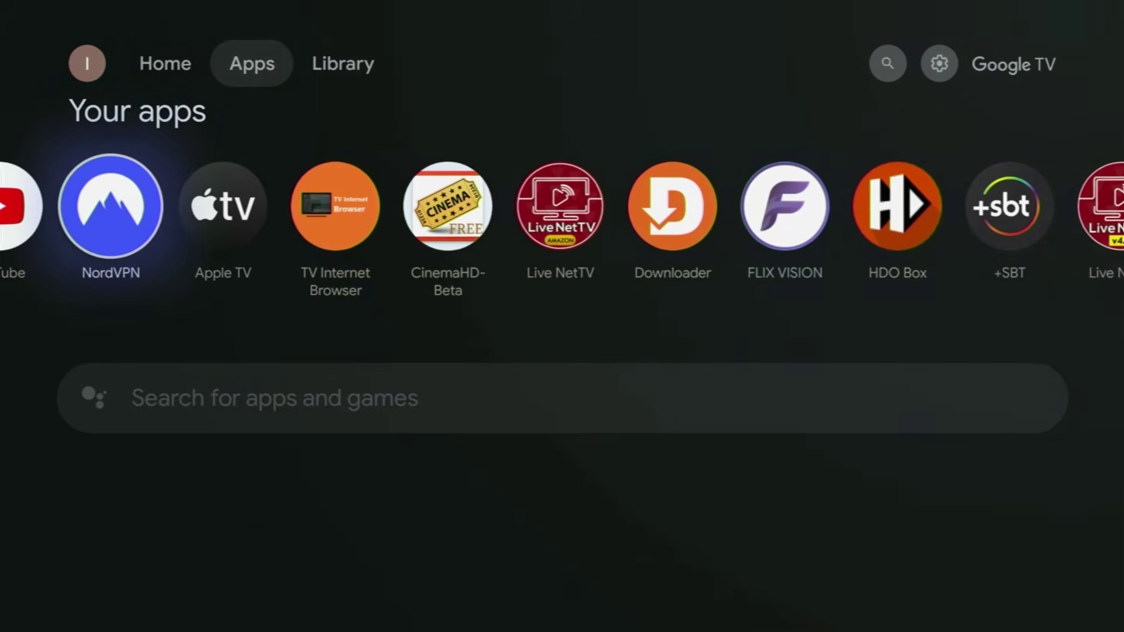
pyautogui.press('Left')
pyautogui.press('Left')
pyautogui.press('Left')
pyautogui.press('Right')
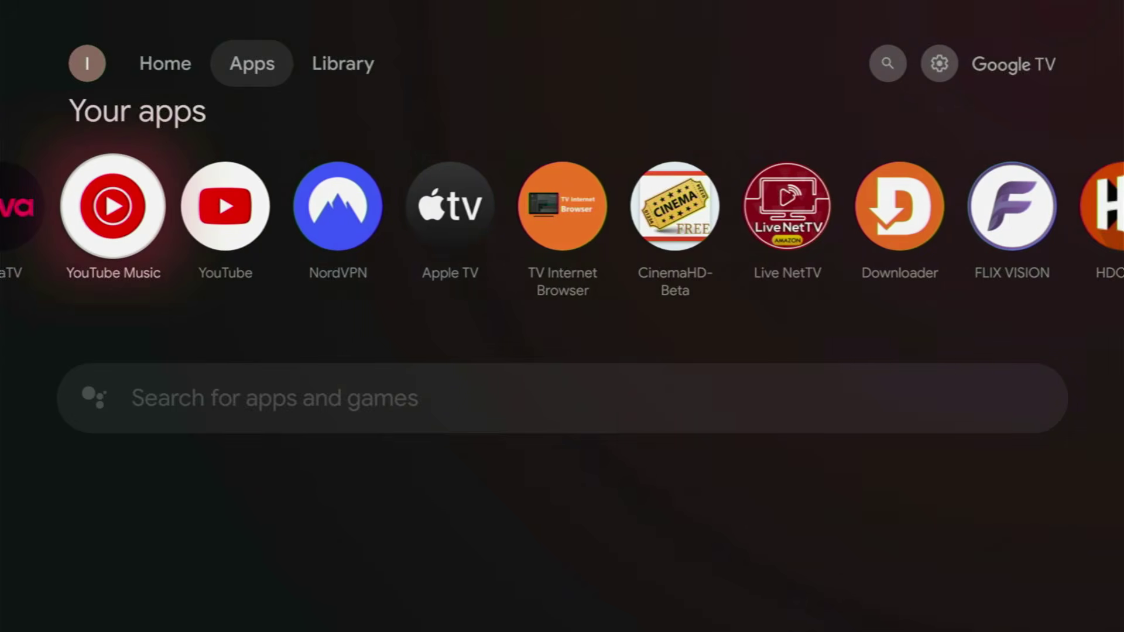
pyautogui.press('Right')
pyautogui.press('Right')
pyautogui.press('Right')
pyautogui.press('Right')
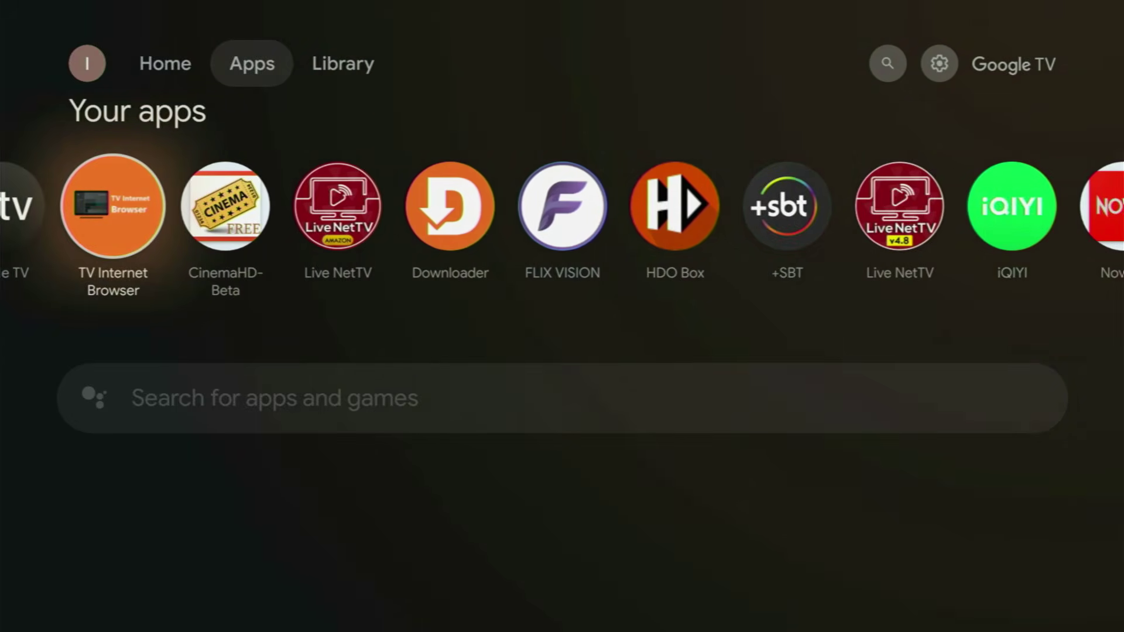
pyautogui.press('Right')
pyautogui.press('Right')
pyautogui.press('Right')
pyautogui.press('Right')
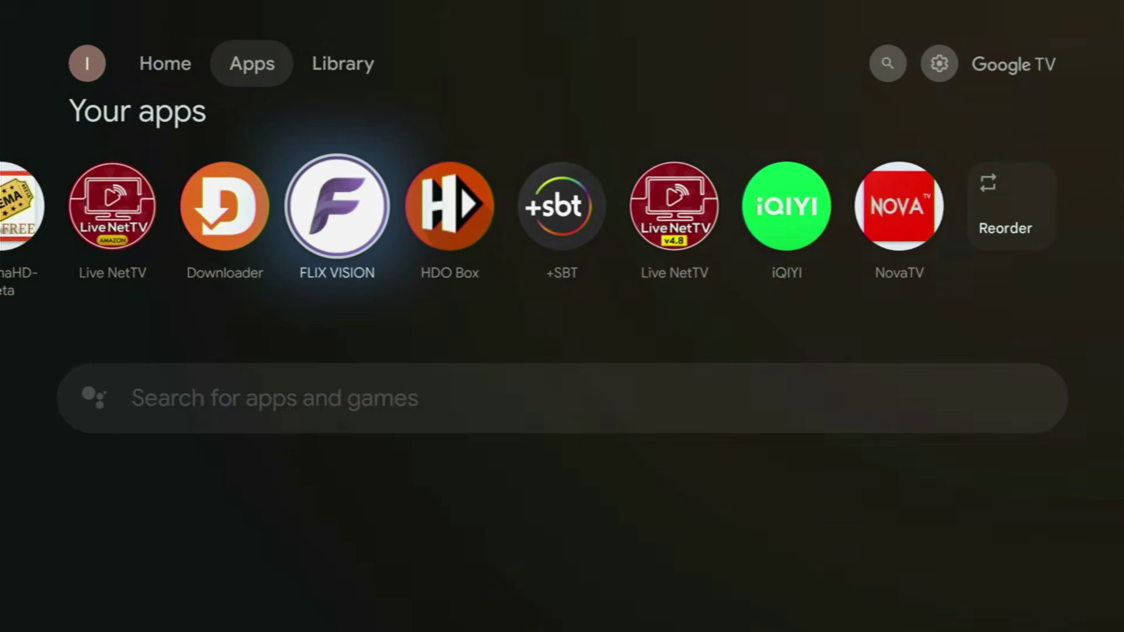
pyautogui.press('Right')
pyautogui.press('Right')
pyautogui.press('Right')
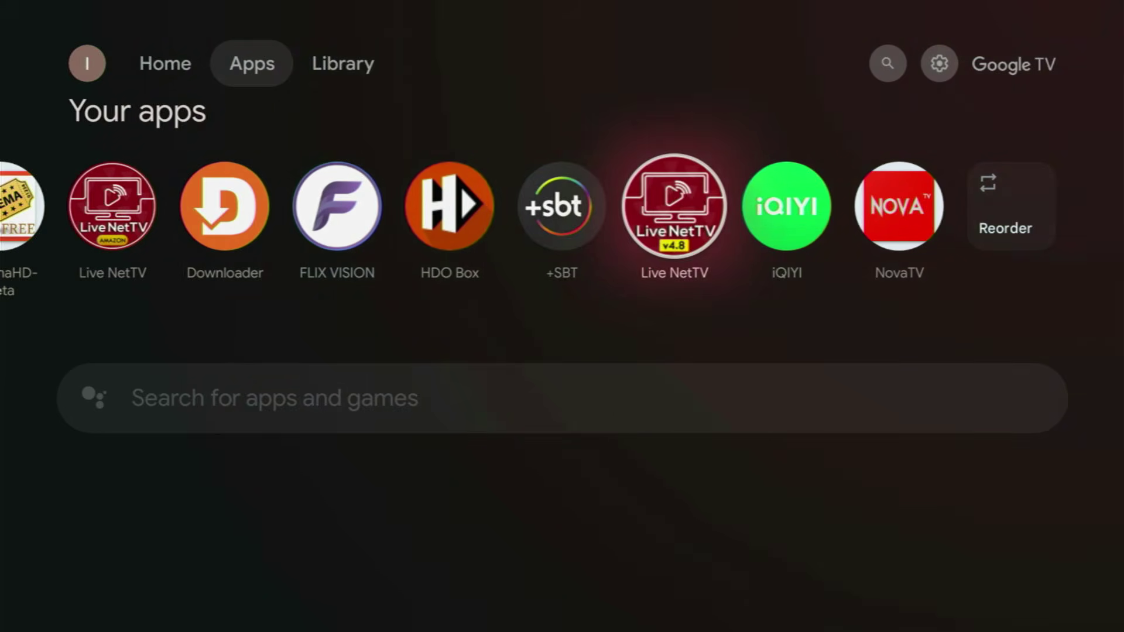
pyautogui.press('Left')
pyautogui.press('Left')
pyautogui.press('Left')
pyautogui.press('Left')
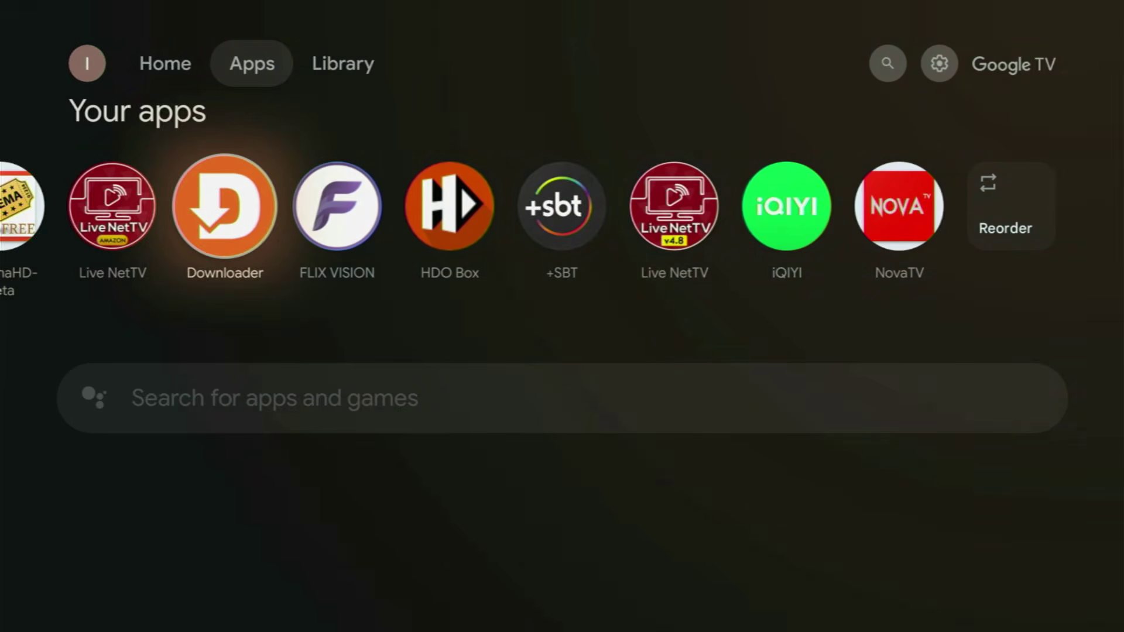
pyautogui.press('Down')
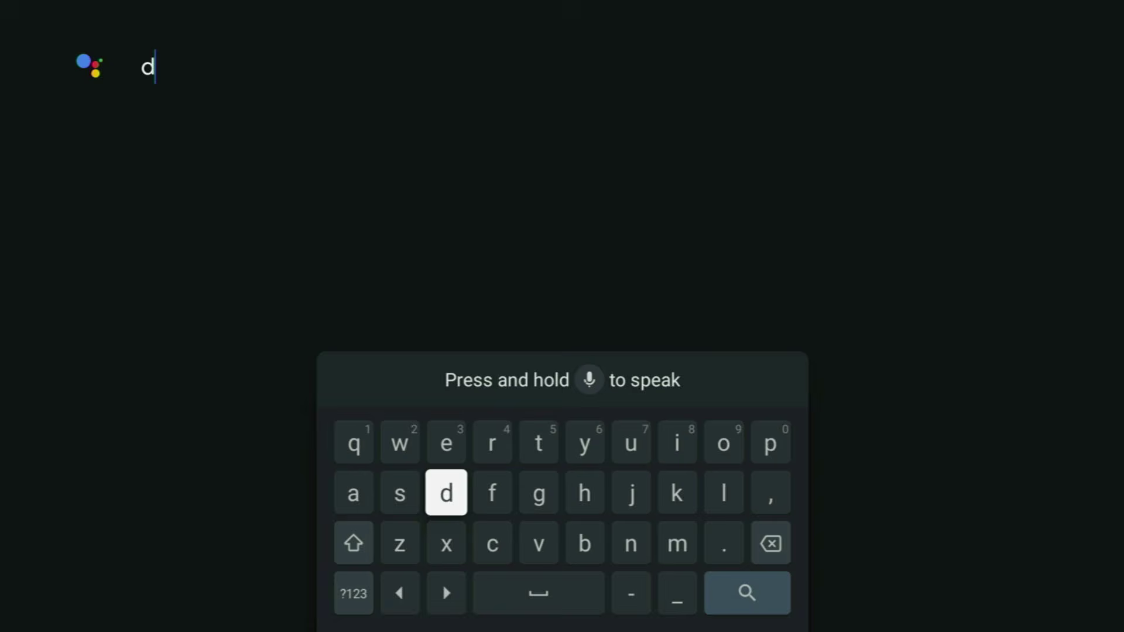
# Step: Spell 'downloader' on the on-screen keyboard and run the app search
pyautogui.press('Right')
pyautogui.press('Right')
pyautogui.press('Right')
pyautogui.press('Right')
pyautogui.press('Right')
pyautogui.press('Up')
pyautogui.press('Return')
pyautogui.press('Left')
pyautogui.press('Left')
pyautogui.press('Left')
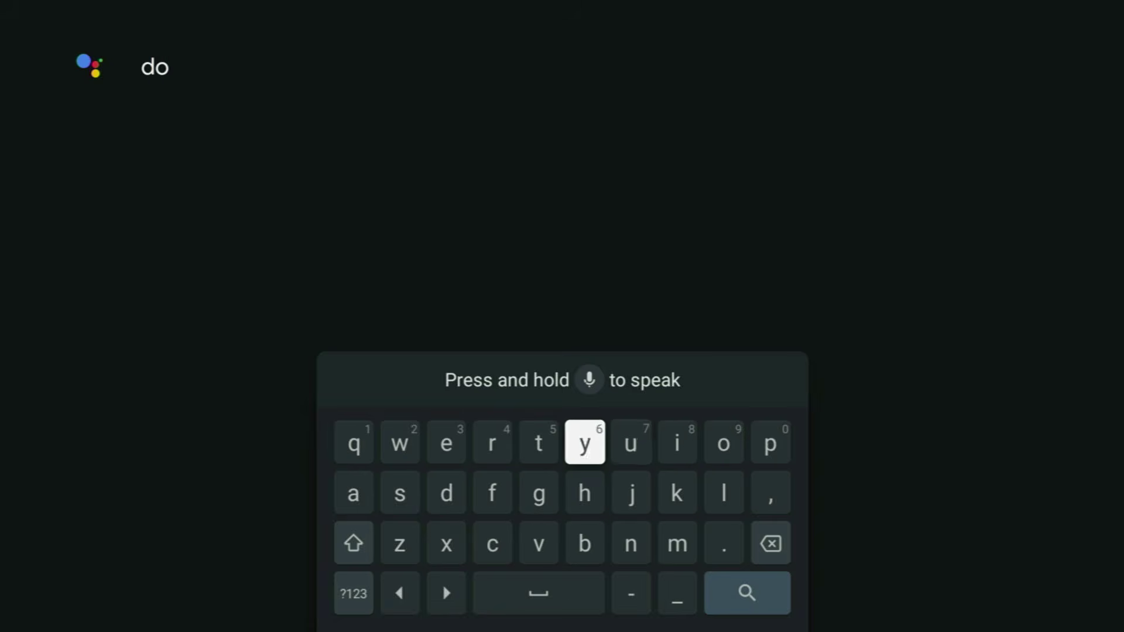
pyautogui.press('Left')
pyautogui.press('Left')
pyautogui.press('Left')
pyautogui.press('Left')
pyautogui.press('Return')
pyautogui.press('Down')
pyautogui.press('Right')
pyautogui.press('Right')
pyautogui.press('Right')
pyautogui.press('Right')
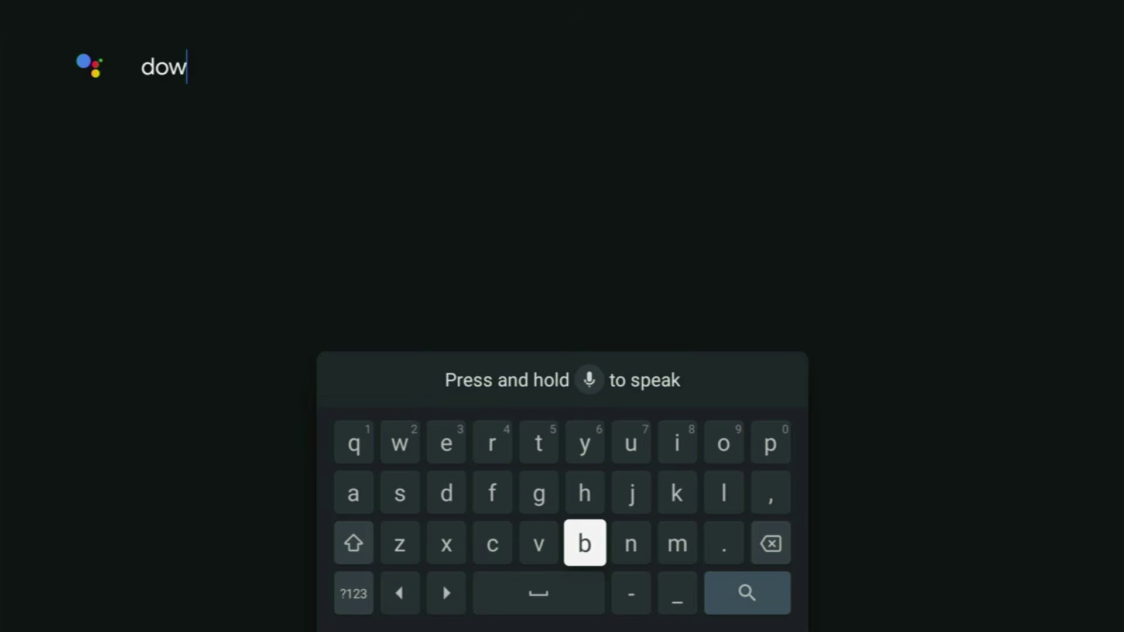
pyautogui.press('Right')
pyautogui.press('Return')
pyautogui.press('Right')
pyautogui.press('Right')
pyautogui.press('Up')
pyautogui.press('Return')
pyautogui.press('Up')
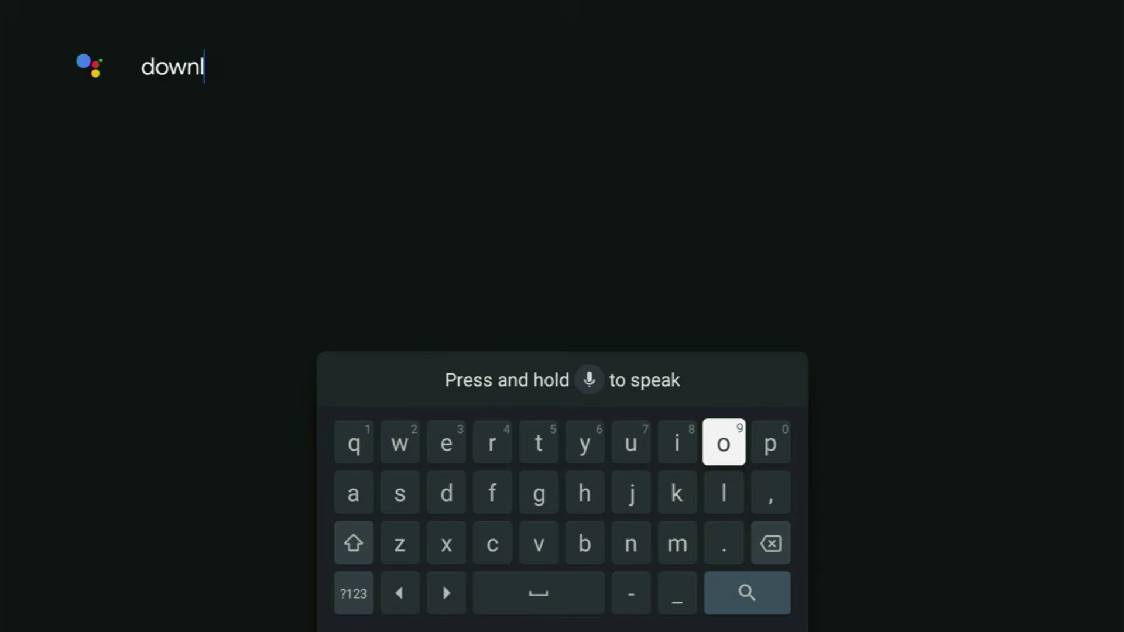
pyautogui.press('Down')
pyautogui.press('Left')
pyautogui.press('Left')
pyautogui.press('Left')
pyautogui.press('Left')
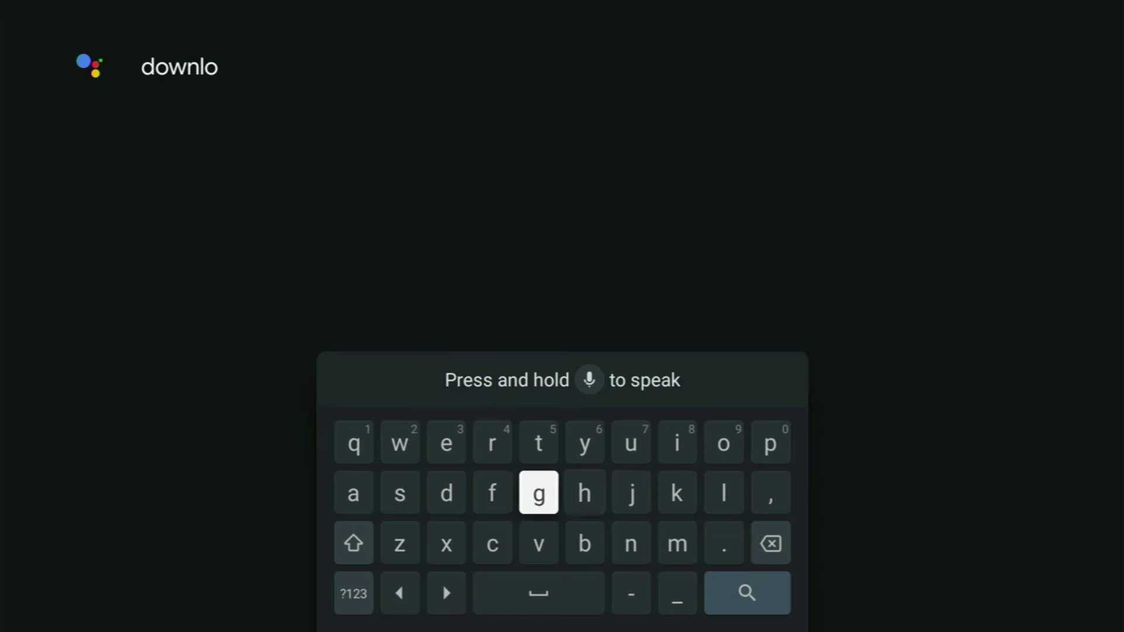
pyautogui.press('Left')
pyautogui.press('Left')
pyautogui.press('Left')
pyautogui.press('Left')
pyautogui.press('Return')
pyautogui.press('Right')
pyautogui.press('Right')
pyautogui.press('Return')
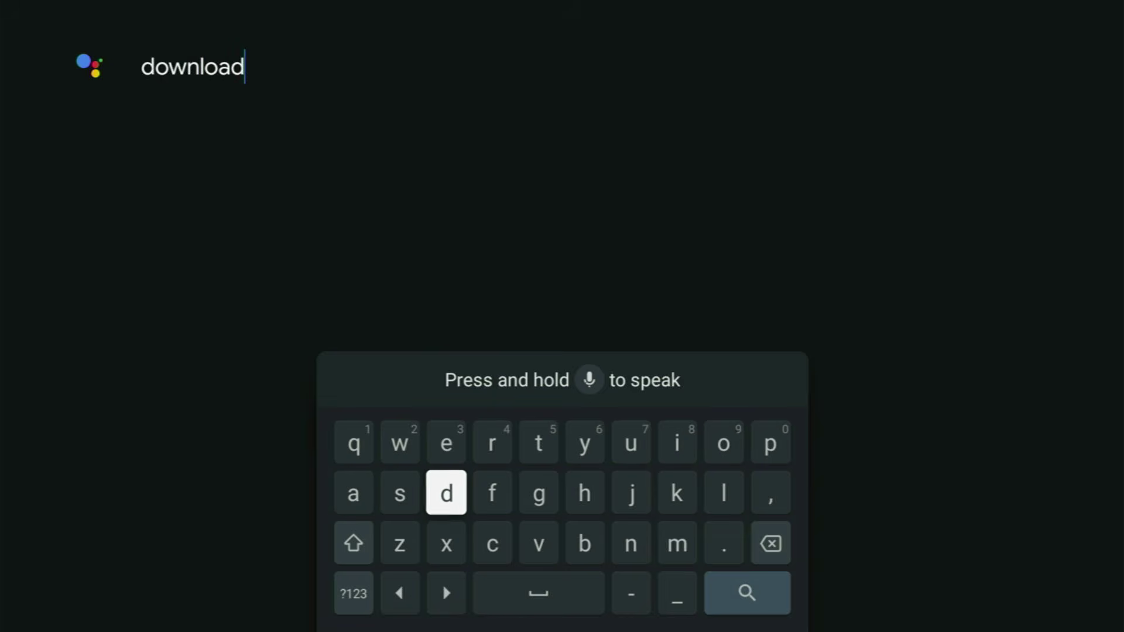
pyautogui.press('Up')
pyautogui.press('Return')
pyautogui.press('Right')
pyautogui.press('Return')
pyautogui.press('Down')
pyautogui.press('Down')
pyautogui.press('Down')
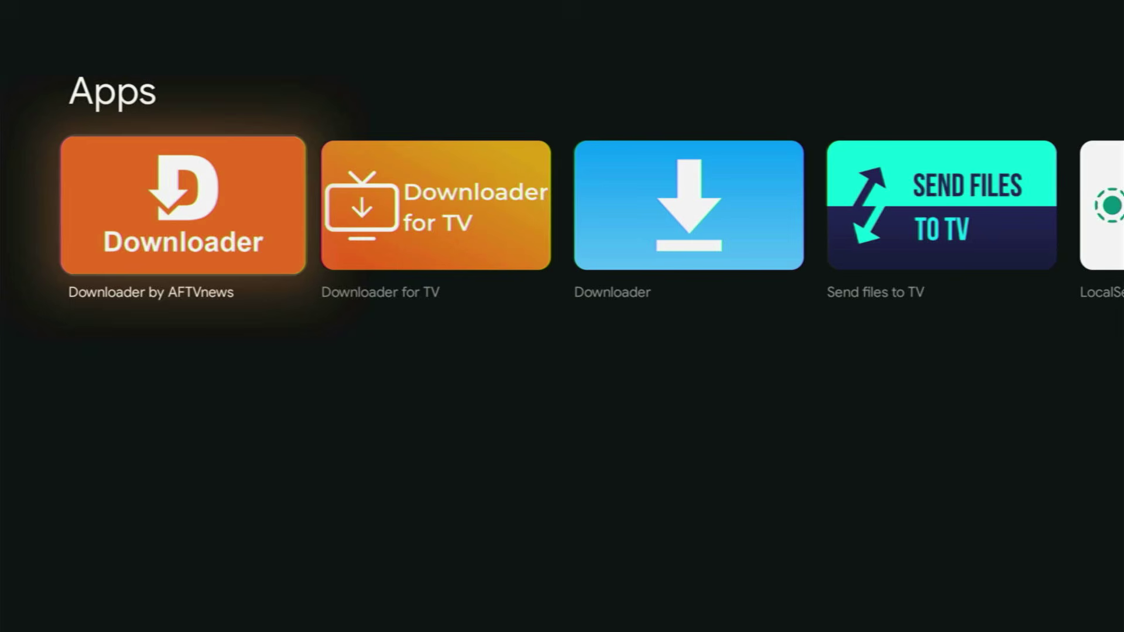
# Step: Check that Downloader by AFTVnews shows as installed on its store page, then return to Apps
pyautogui.press('Return')
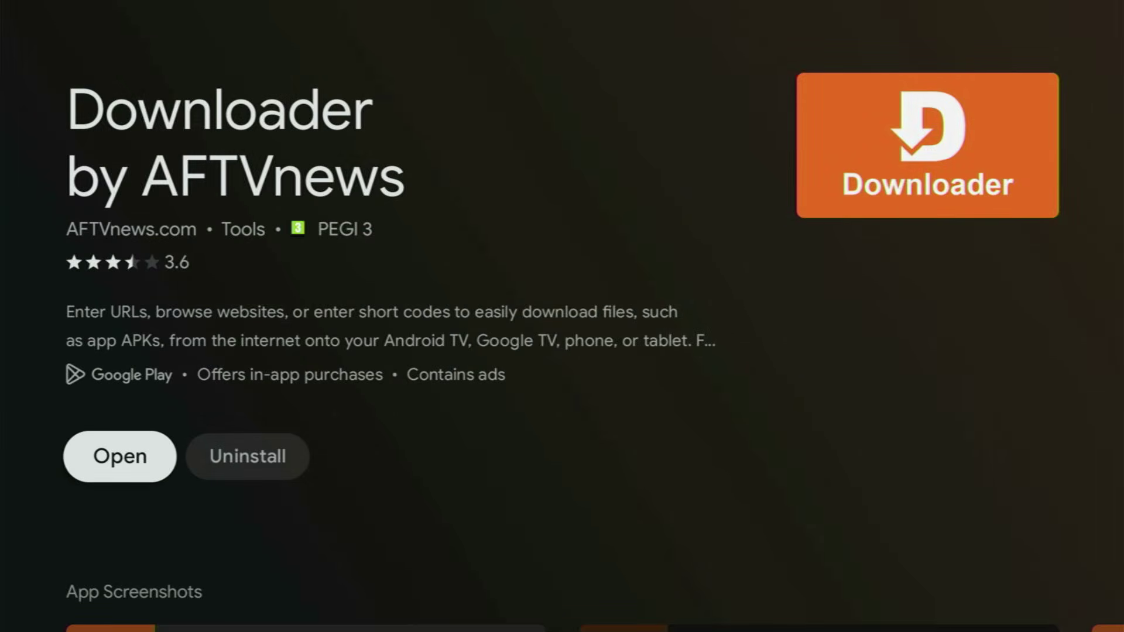
pyautogui.press('Escape')
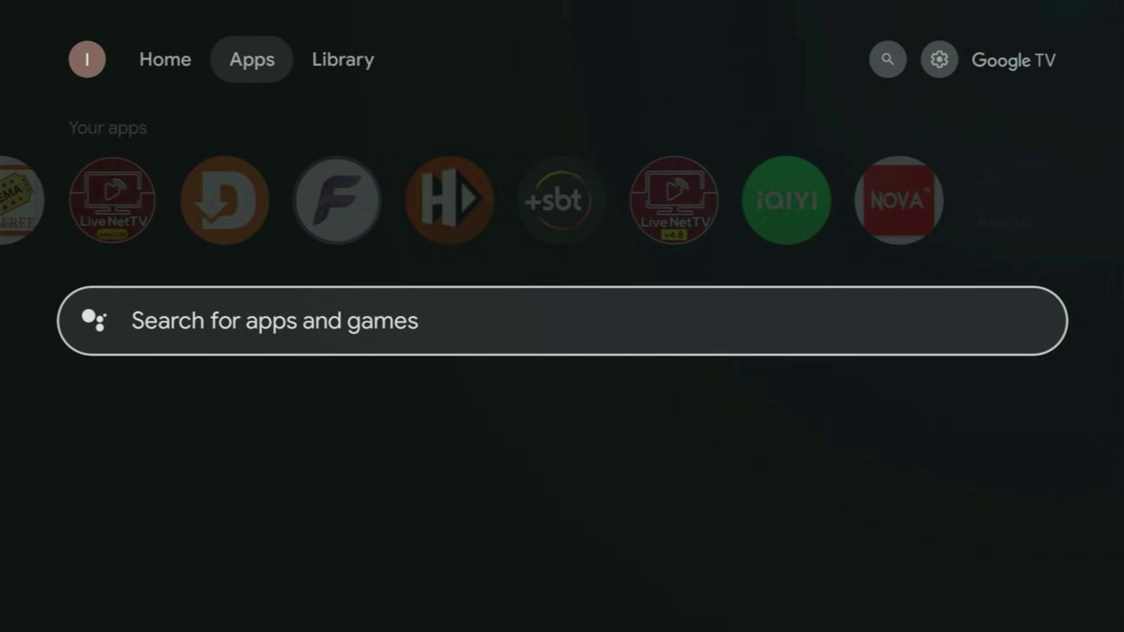
pyautogui.press('Up')
pyautogui.press('Up')
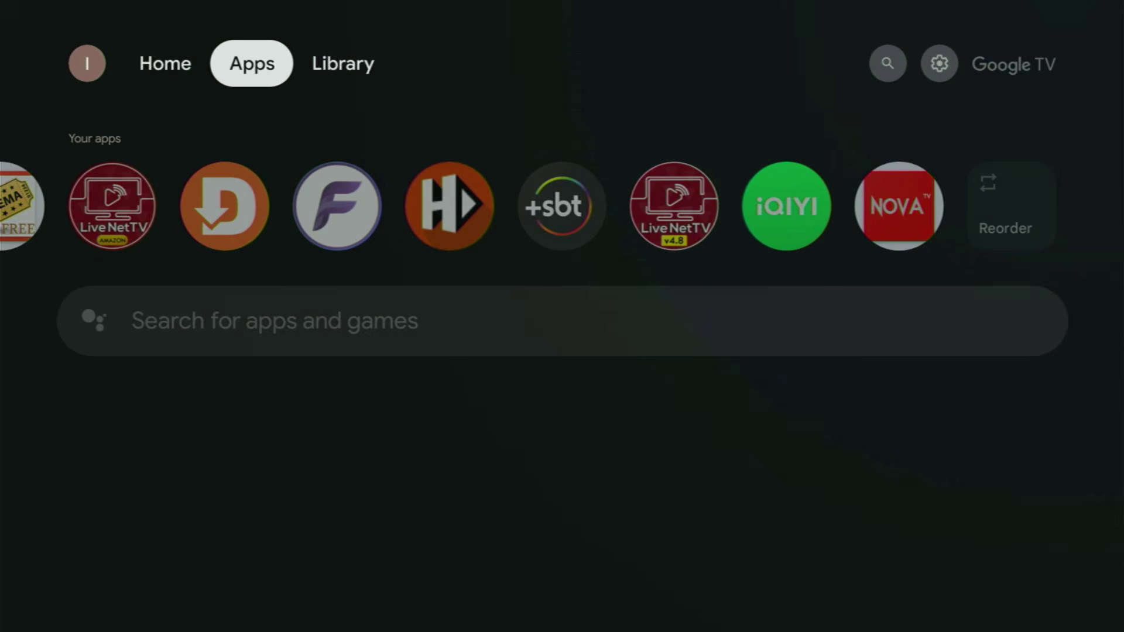
# Step: Go through quick settings and All settings to the System category
pyautogui.press('Right')
pyautogui.press('Right')
pyautogui.press('Right')
pyautogui.press('Return')
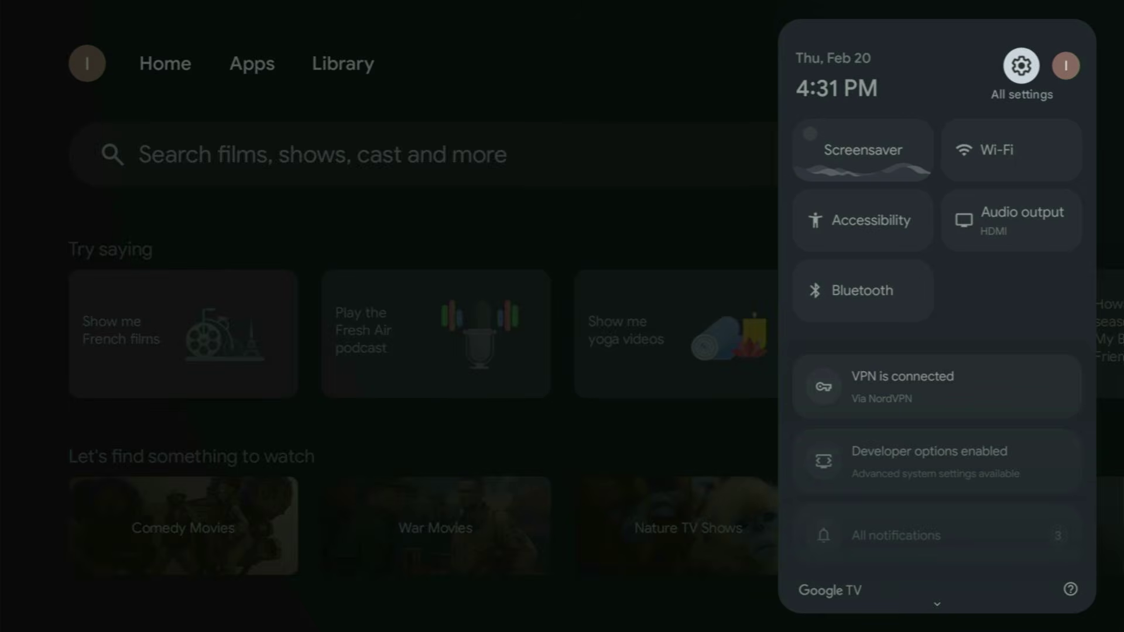
pyautogui.press('Return')
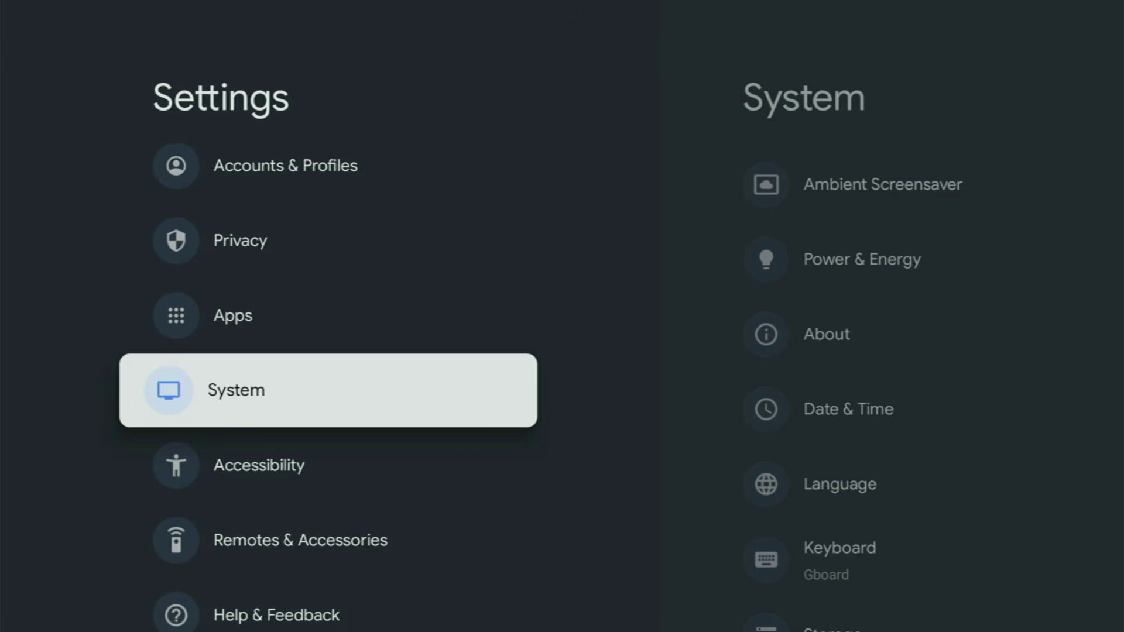
# Step: In System > About, select Android TV OS build until it reports developer mode already enabled
pyautogui.press('Return')
pyautogui.press('Down')
pyautogui.press('Down')
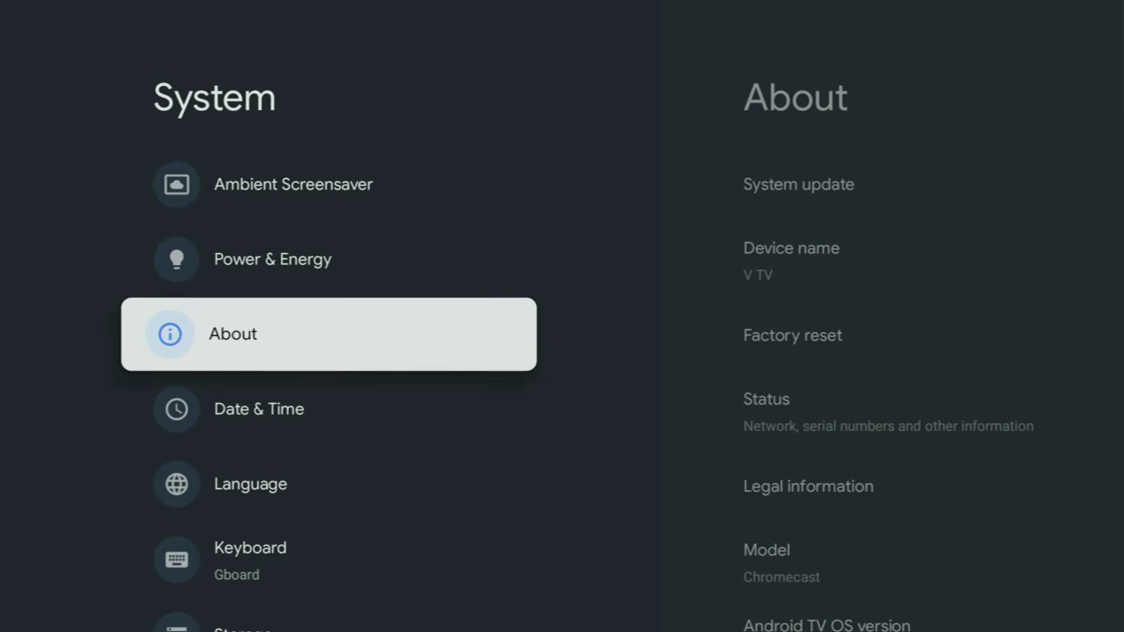
pyautogui.press('Return')
pyautogui.press('Down')
pyautogui.press('Down')
pyautogui.press('Down')
pyautogui.press('Down')
pyautogui.press('Down')
pyautogui.press('Down')
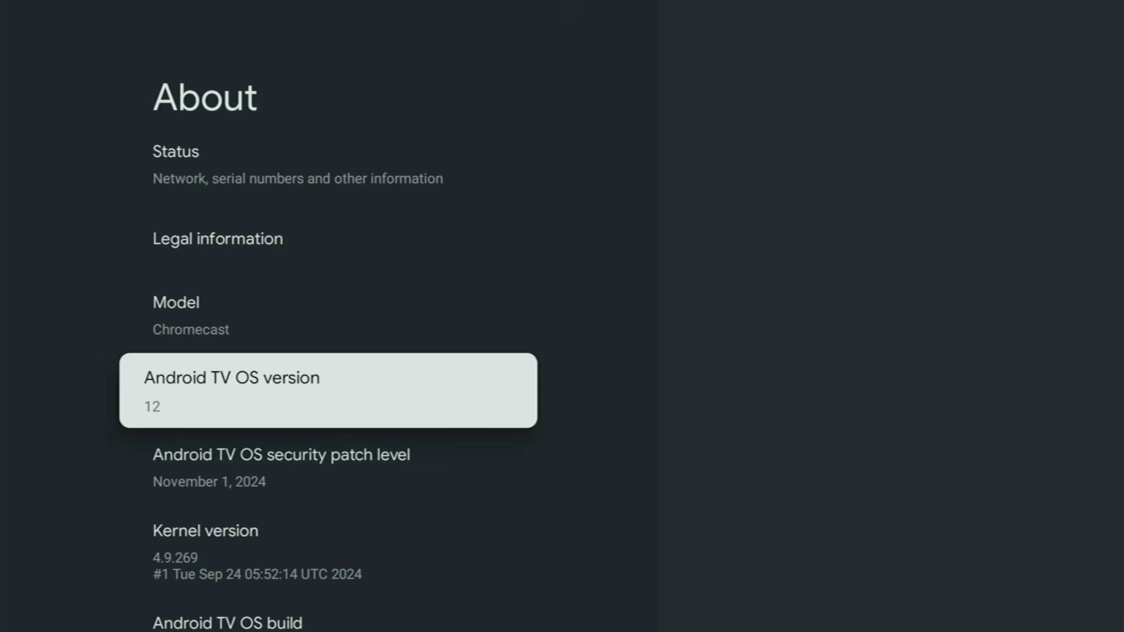
pyautogui.press('Down')
pyautogui.press('Down')
pyautogui.press('Down')
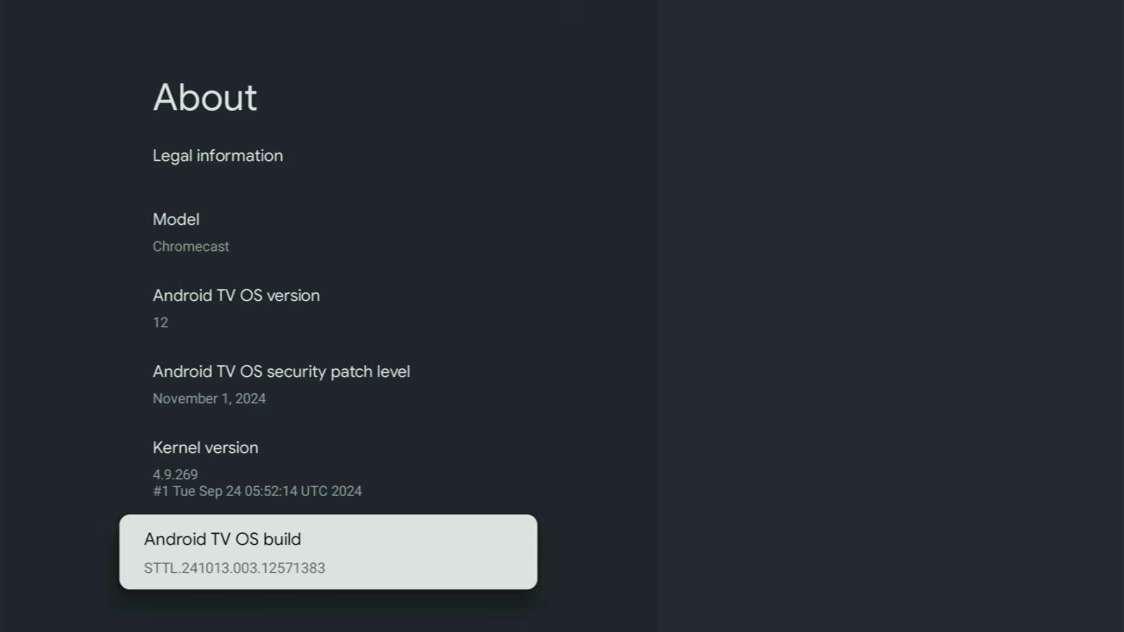
pyautogui.press('Return')
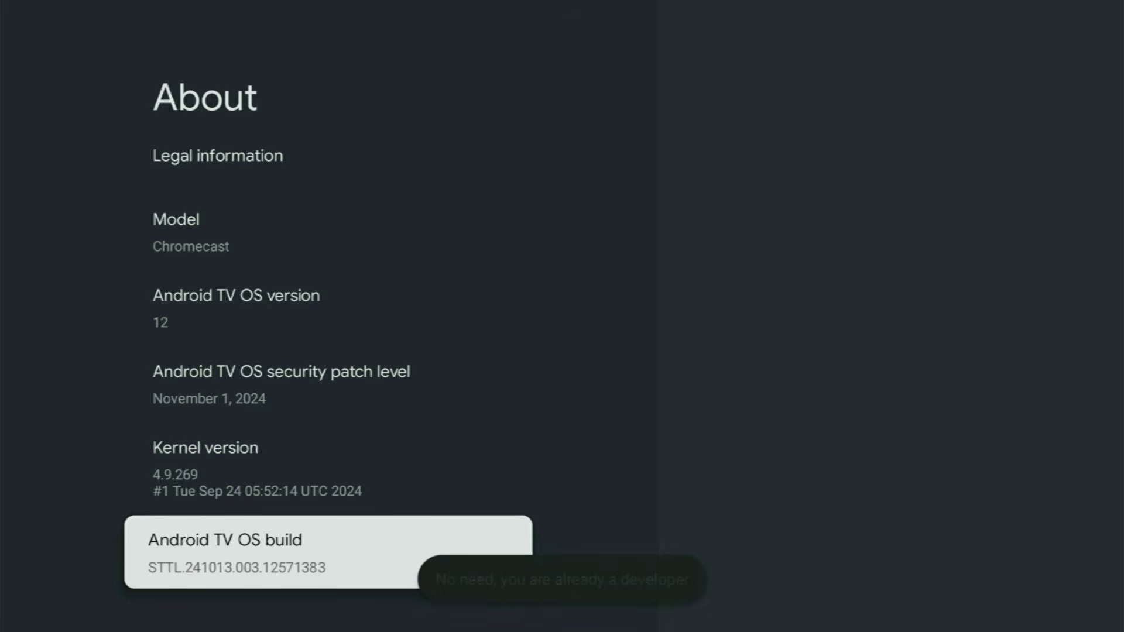
pyautogui.press('Return')
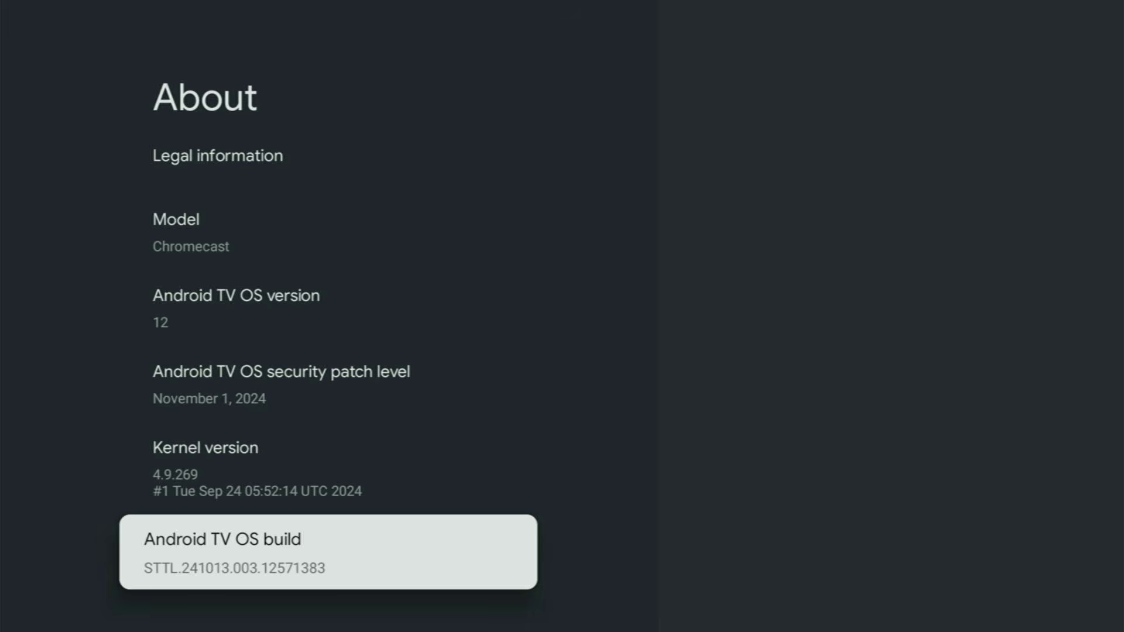
# Step: From the Home screen's apps row, launch NordVPN, which is connected to Poland – Warsaw
pyautogui.press('Home')
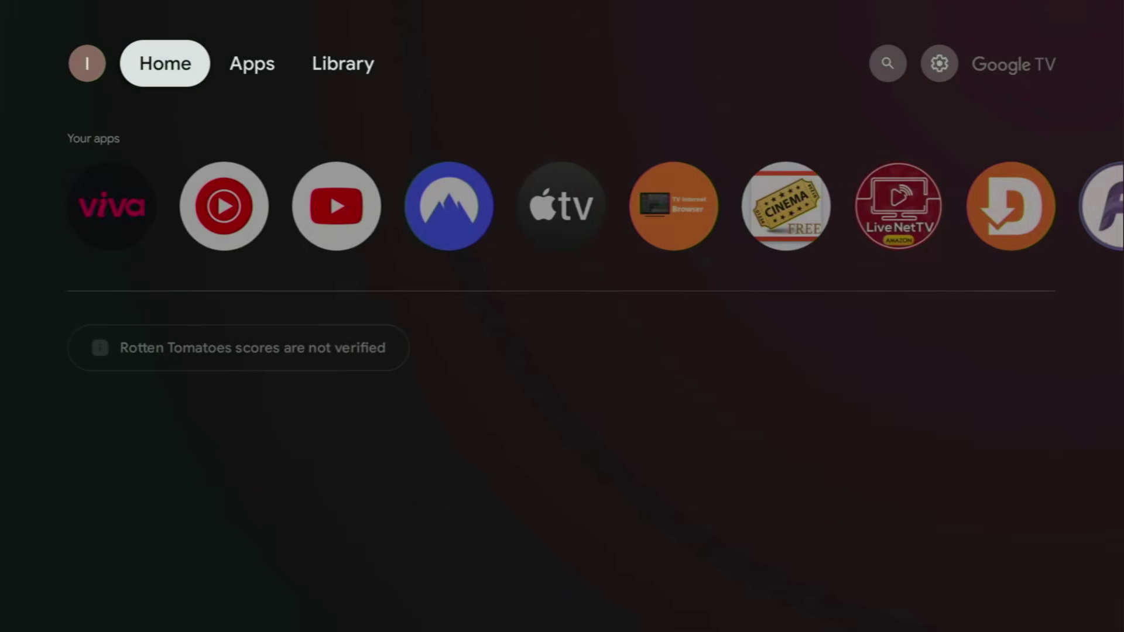
pyautogui.press('Down')
pyautogui.press('Right')
pyautogui.press('Right')
pyautogui.press('Right')
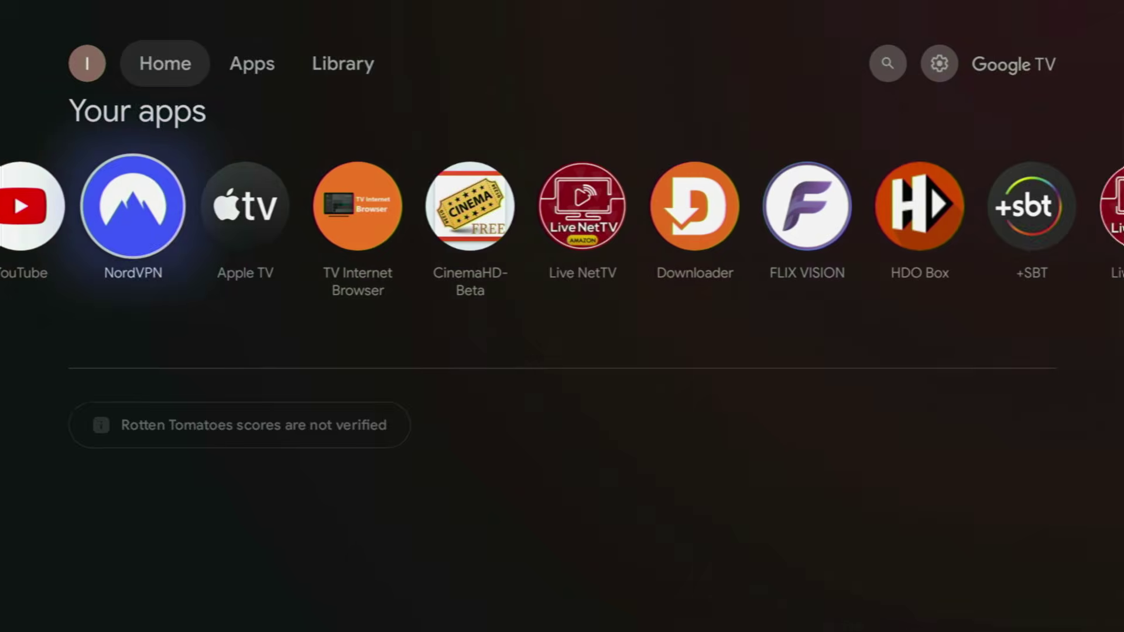
pyautogui.press('Right')
pyautogui.press('Right')
pyautogui.press('Right')
pyautogui.press('Right')
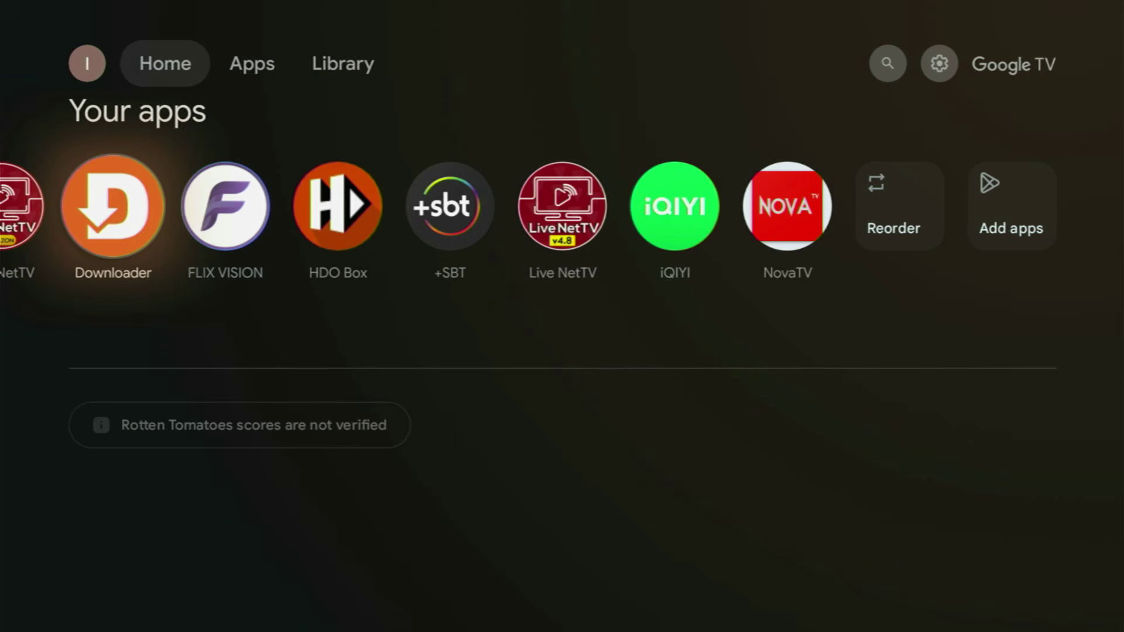
pyautogui.press('Left')
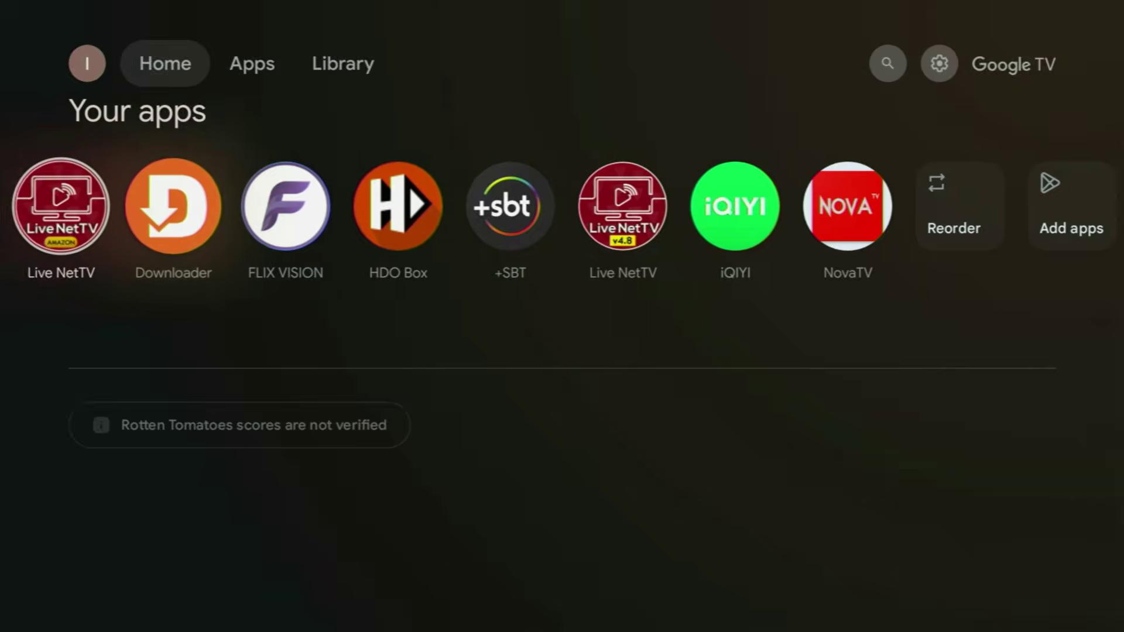
pyautogui.press('Left')
pyautogui.press('Left')
pyautogui.press('Left')
pyautogui.press('Left')
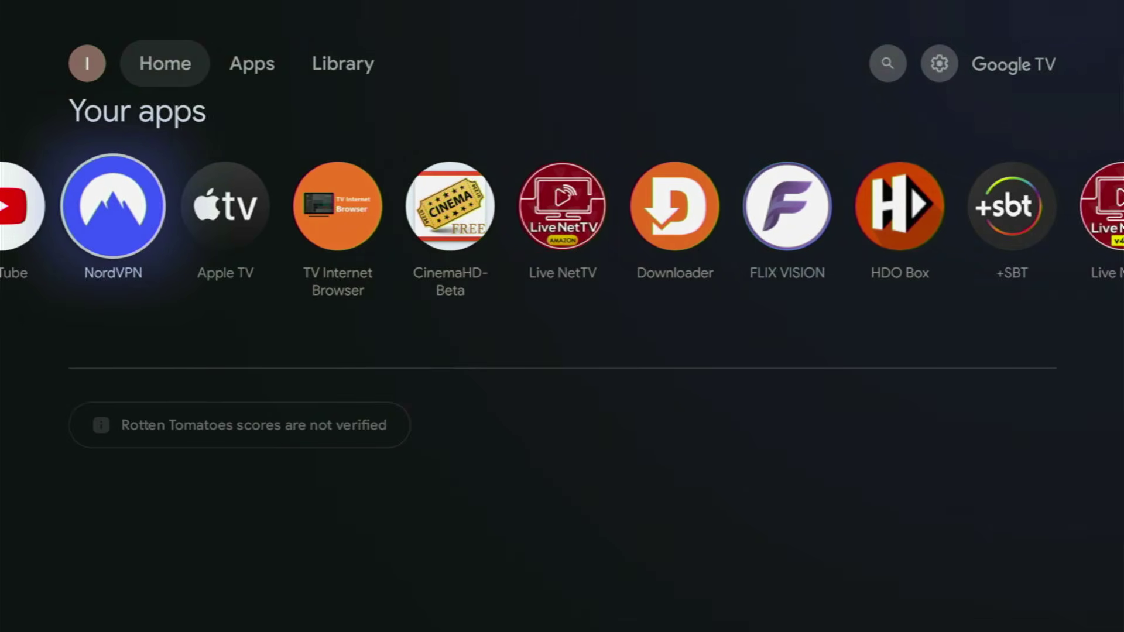
pyautogui.press('Return')
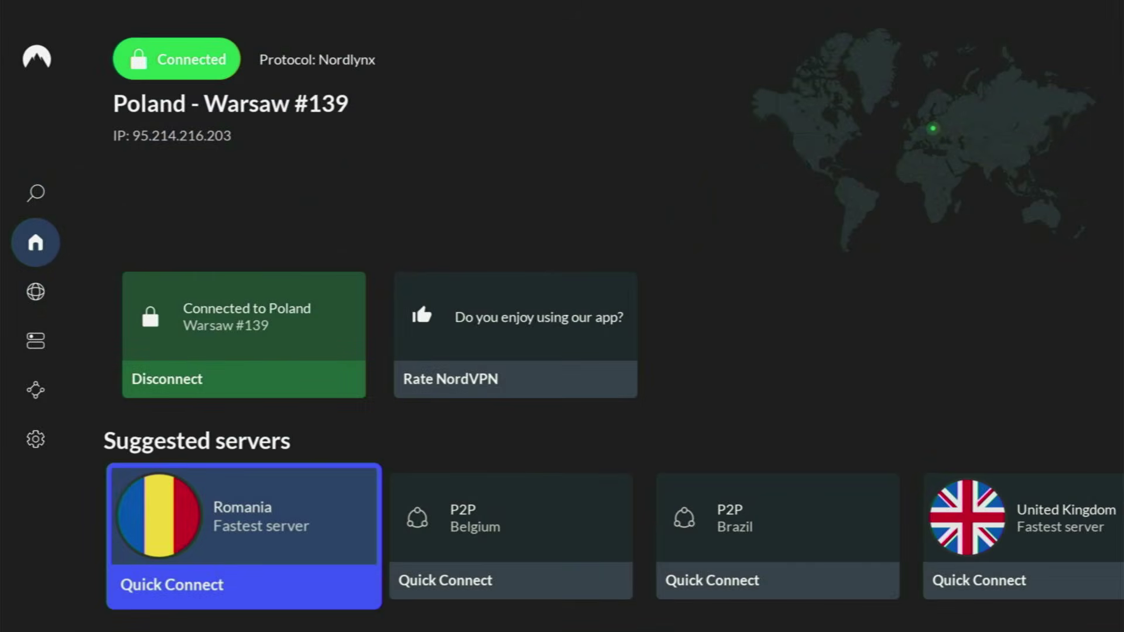
# Step: Go to NordVPN's Specialty servers page and browse the P2P server countries
pyautogui.press('Right')
pyautogui.press('Right')
pyautogui.press('Right')
pyautogui.press('Up')
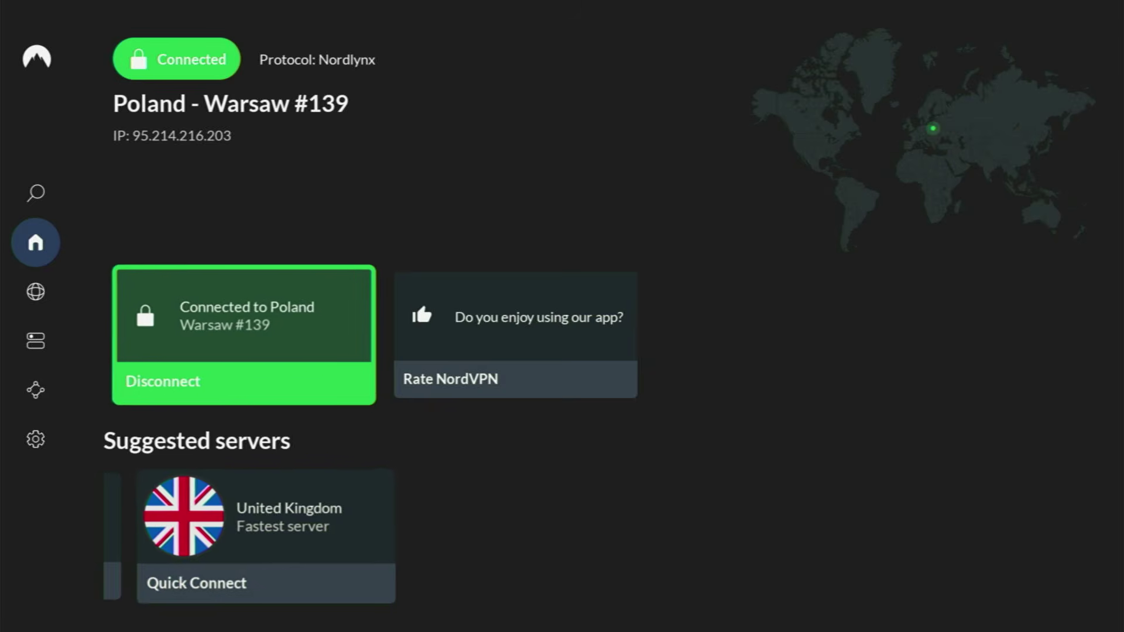
pyautogui.press('Left')
pyautogui.press('Down')
pyautogui.press('Down')
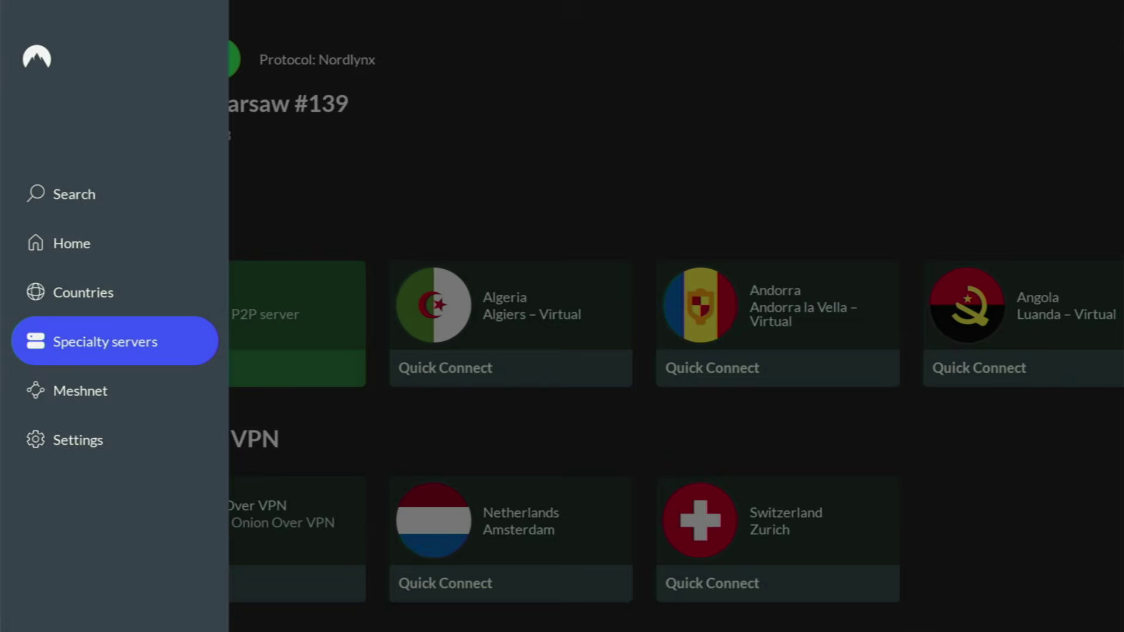
pyautogui.press('Right')
pyautogui.press('Right')
pyautogui.press('Right')
pyautogui.press('Right')
pyautogui.press('Right')
pyautogui.press('Right')
pyautogui.press('Right')
pyautogui.press('Right')
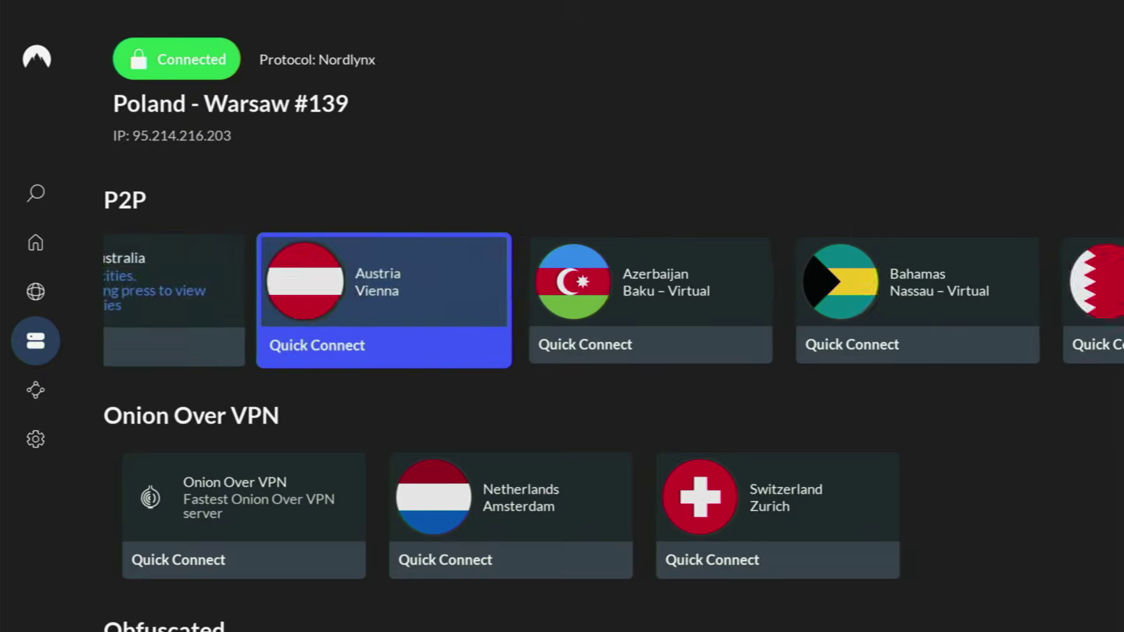
pyautogui.press('Right')
pyautogui.press('Right')
pyautogui.press('Right')
pyautogui.press('Right')
pyautogui.press('Right')
pyautogui.press('Right')
pyautogui.press('Right')
pyautogui.press('Right')
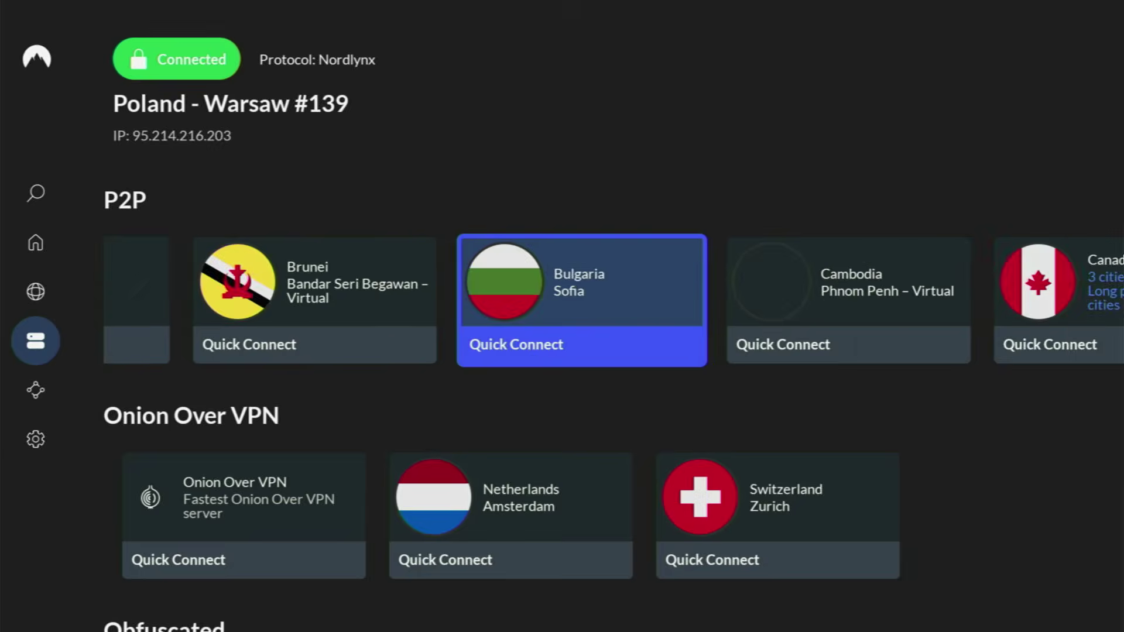
pyautogui.press('Right')
pyautogui.press('Right')
pyautogui.press('Right')
# Step: Browse the Double VPN and Obfuscated rows, then return to the start of P2P
pyautogui.press('Down')
pyautogui.press('Down')
pyautogui.press('Down')
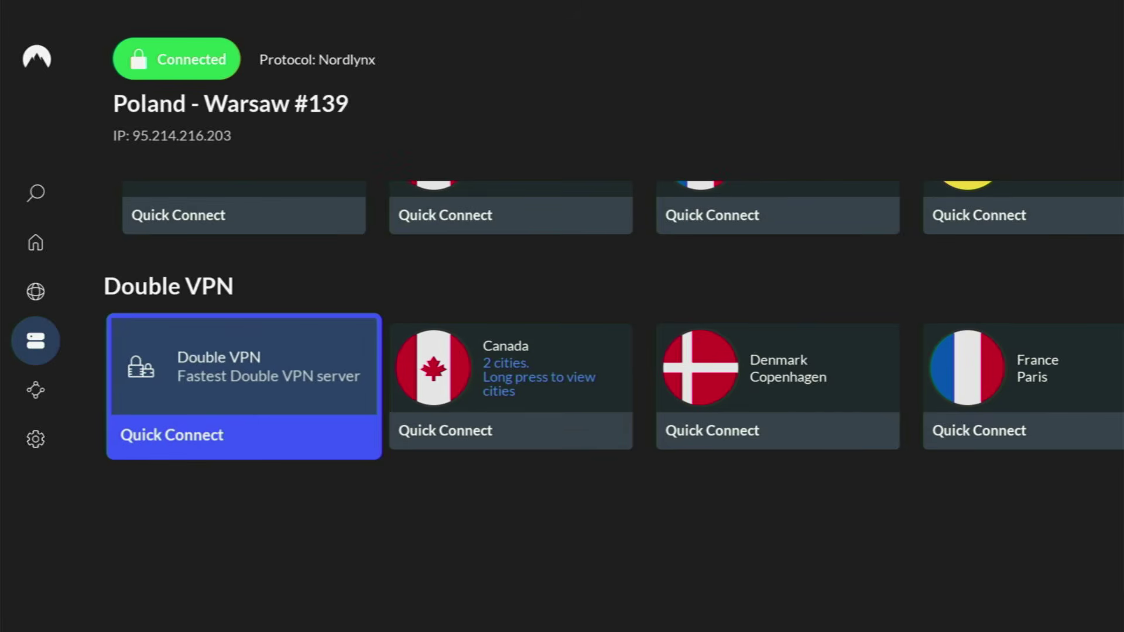
pyautogui.press('Right')
pyautogui.press('Right')
pyautogui.press('Right')
pyautogui.press('Right')
pyautogui.press('Right')
pyautogui.press('Right')
pyautogui.press('Right')
pyautogui.press('Right')
pyautogui.press('Right')
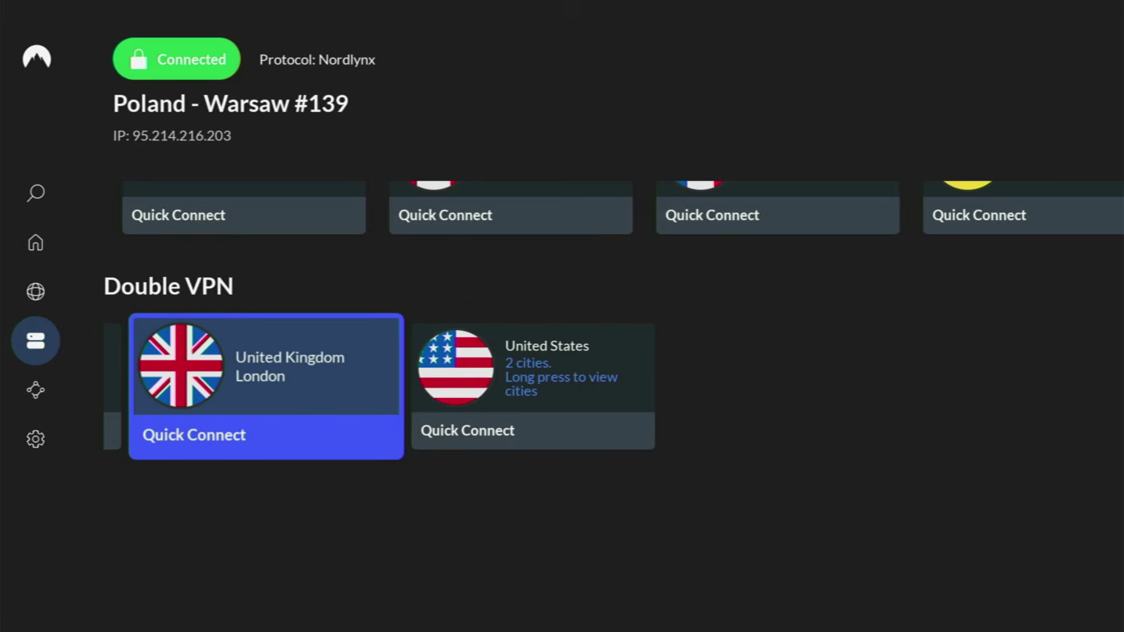
pyautogui.press('Up')
pyautogui.press('Right')
pyautogui.press('Right')
pyautogui.press('Right')
pyautogui.press('Right')
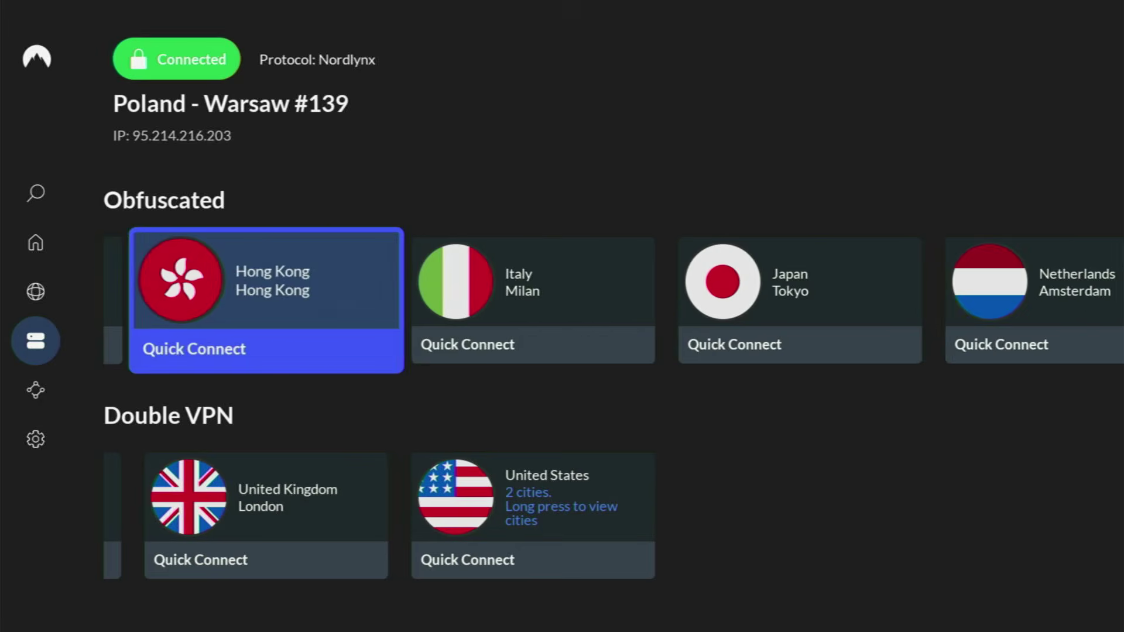
pyautogui.press('Right')
pyautogui.press('Up')
pyautogui.press('Right')
pyautogui.press('Right')
pyautogui.press('Up')
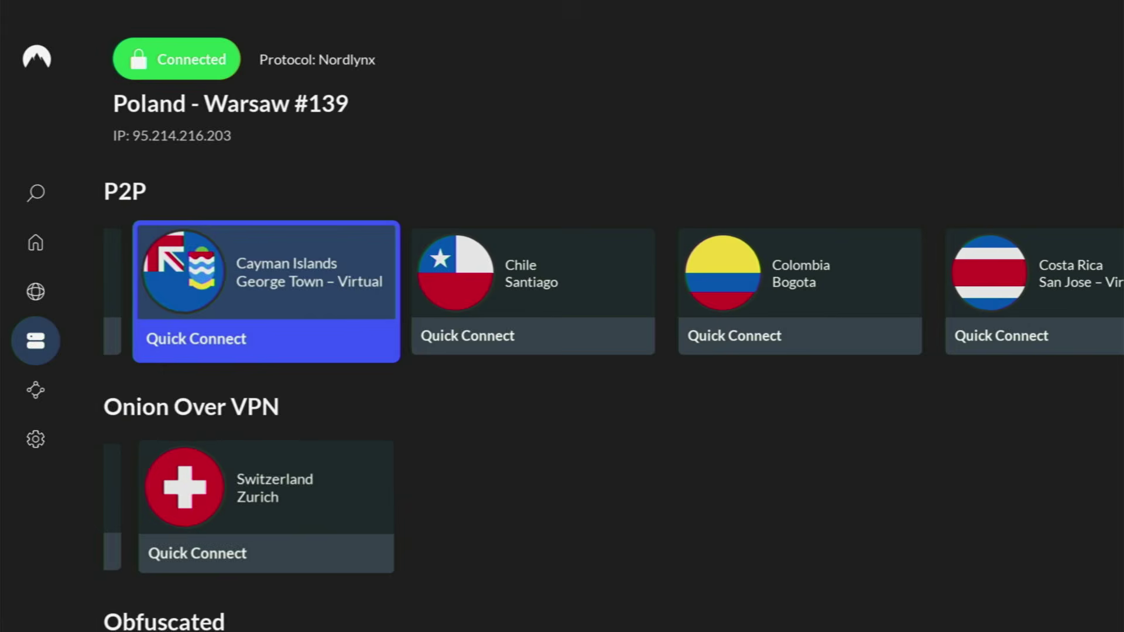
pyautogui.press('Right')
pyautogui.press('Right')
pyautogui.press('Right')
pyautogui.press('Right')
pyautogui.press('Right')
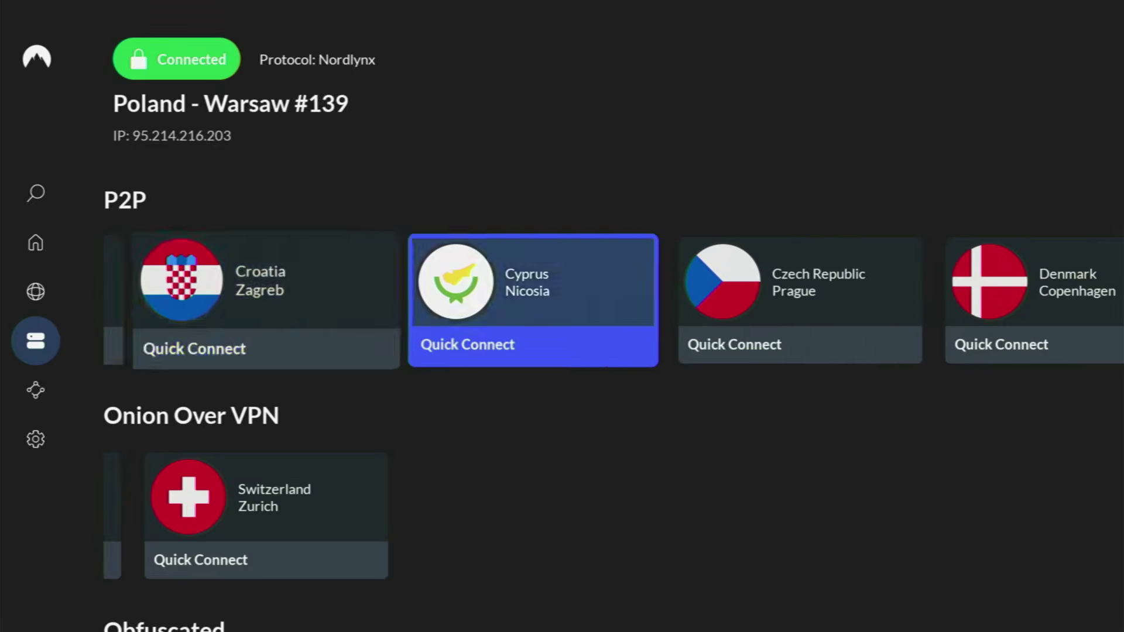
pyautogui.press('Right')
pyautogui.press('Right')
pyautogui.press('Right')
pyautogui.press('Right')
pyautogui.press('Left')
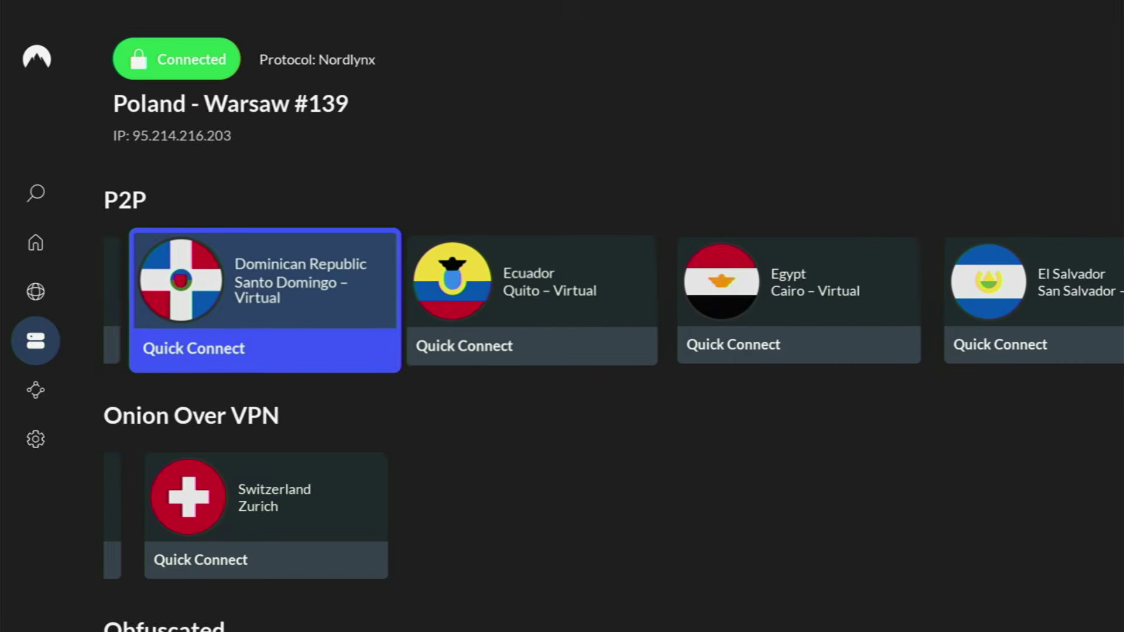
pyautogui.press('Left')
pyautogui.press('Left')
pyautogui.press('Left')
pyautogui.press('Left')
pyautogui.press('Left')
pyautogui.press('Left')
pyautogui.press('Left')
pyautogui.press('Left')
pyautogui.press('Left')
pyautogui.press('Left')
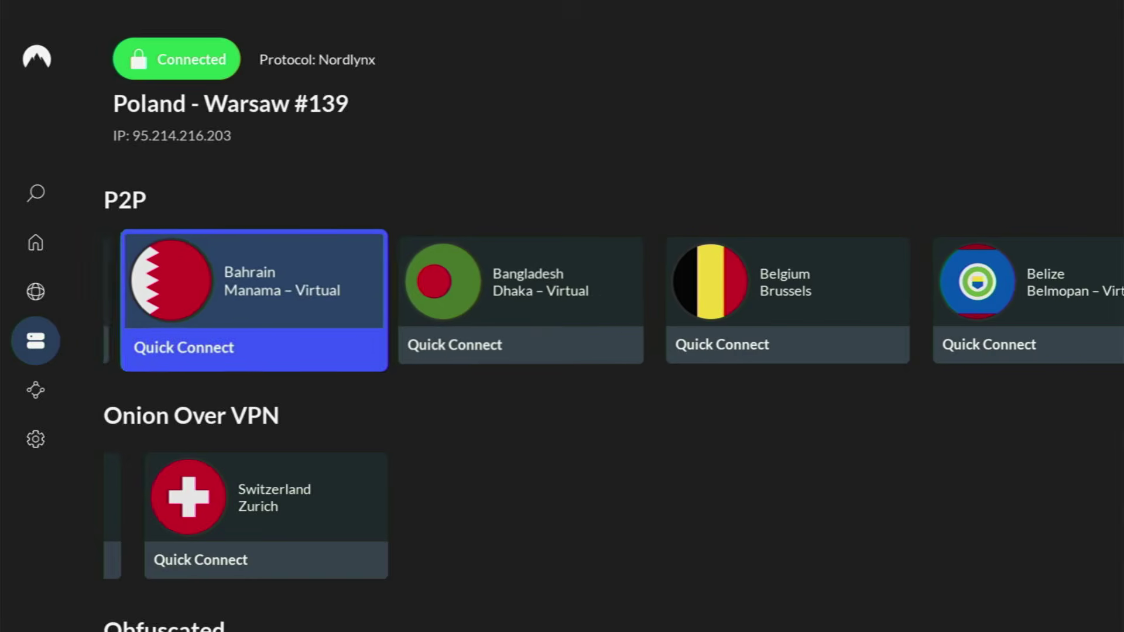
pyautogui.press('Left')
pyautogui.press('Left')
pyautogui.press('Left')
pyautogui.press('Left')
pyautogui.press('Left')
pyautogui.press('Left')
# Step: Quick Connect to Germany from Popular countries, reaching Berlin #1086
pyautogui.press('Up')
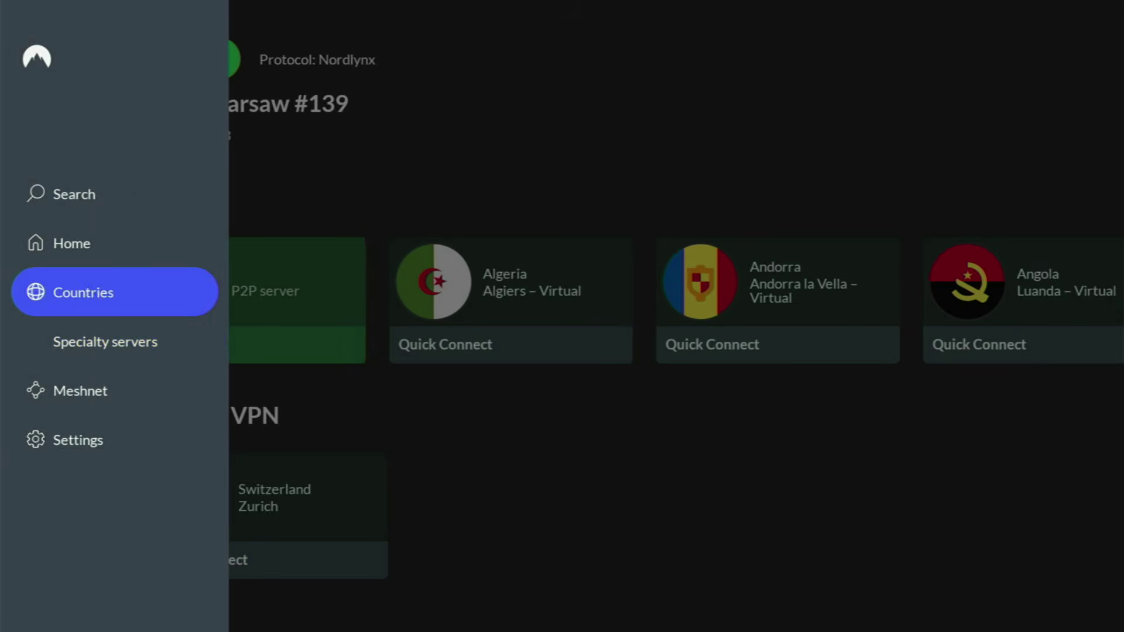
pyautogui.press('Return')
pyautogui.press('Right')
pyautogui.press('Right')
pyautogui.press('Right')
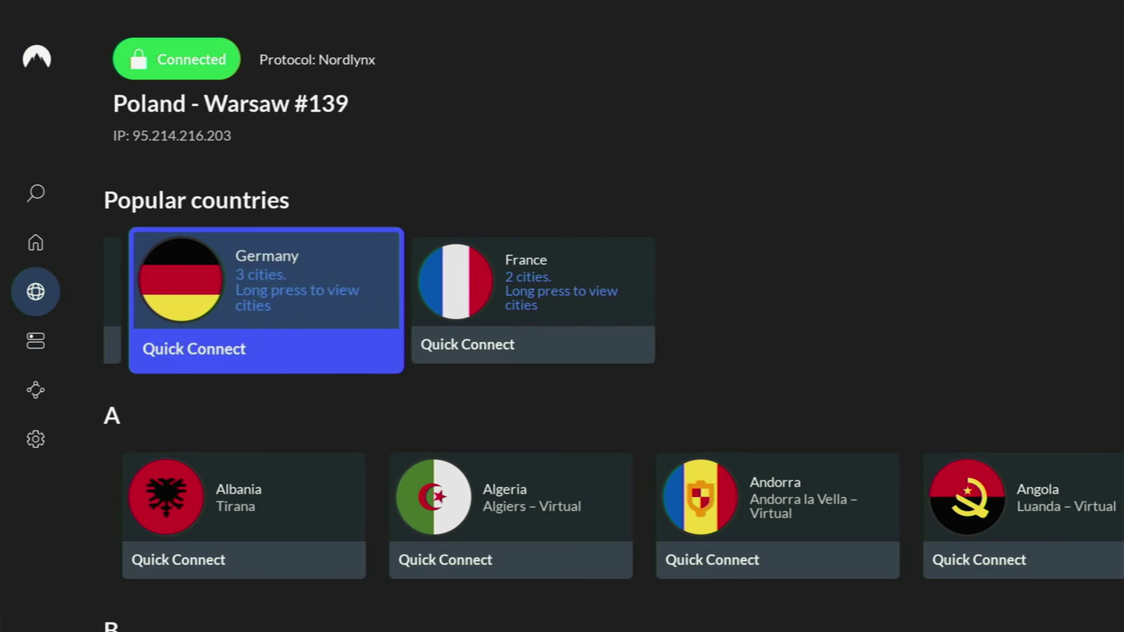
pyautogui.press('Return')
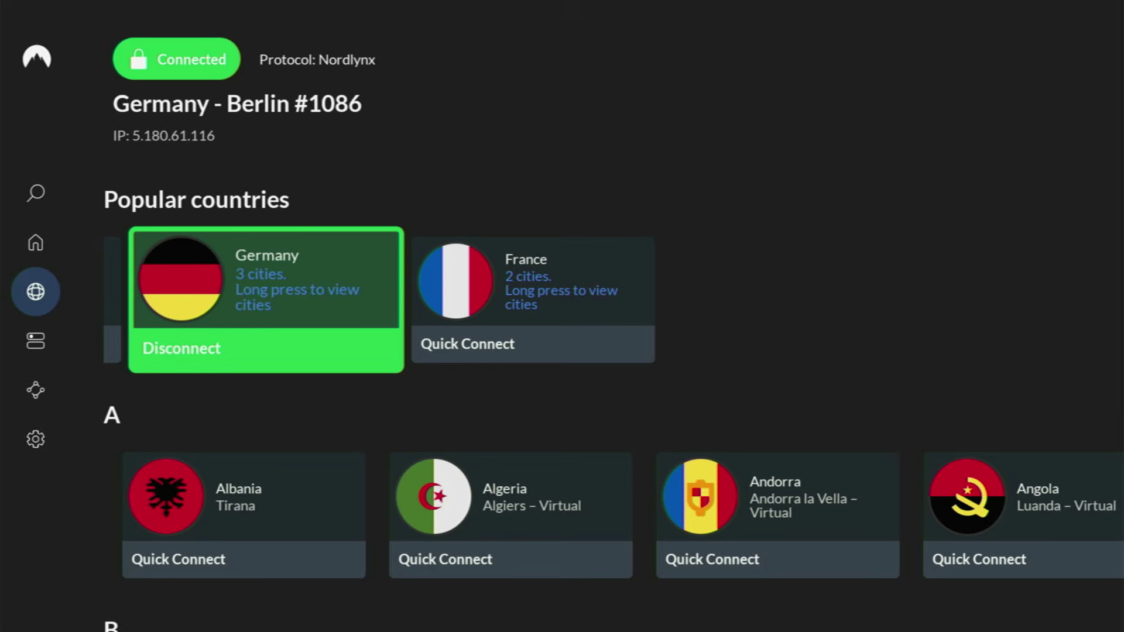
# Step: Scroll down NordVPN's country list to the S countries
pyautogui.press('Down')
pyautogui.press('Down')
pyautogui.press('Down')
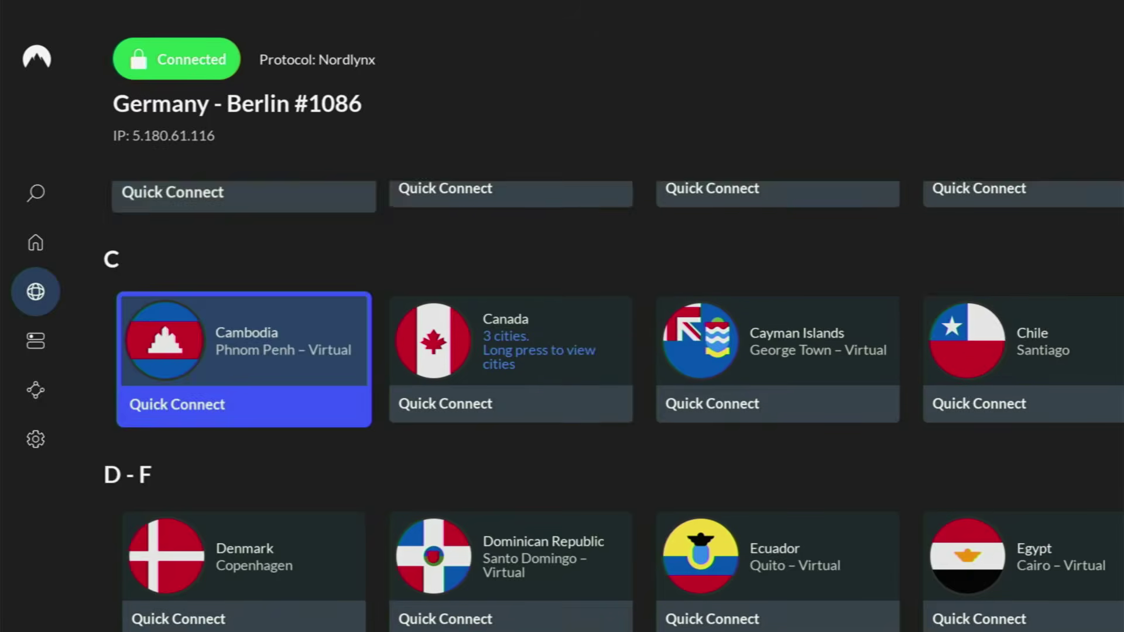
pyautogui.press('Down')
pyautogui.press('Down')
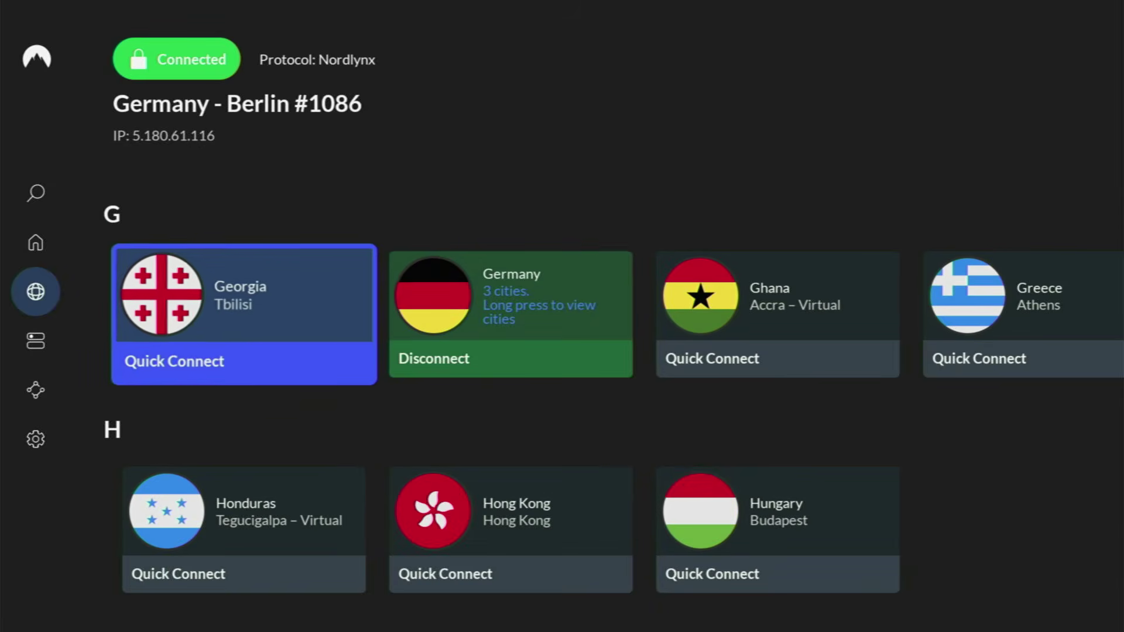
pyautogui.press('Down')
pyautogui.press('Down')
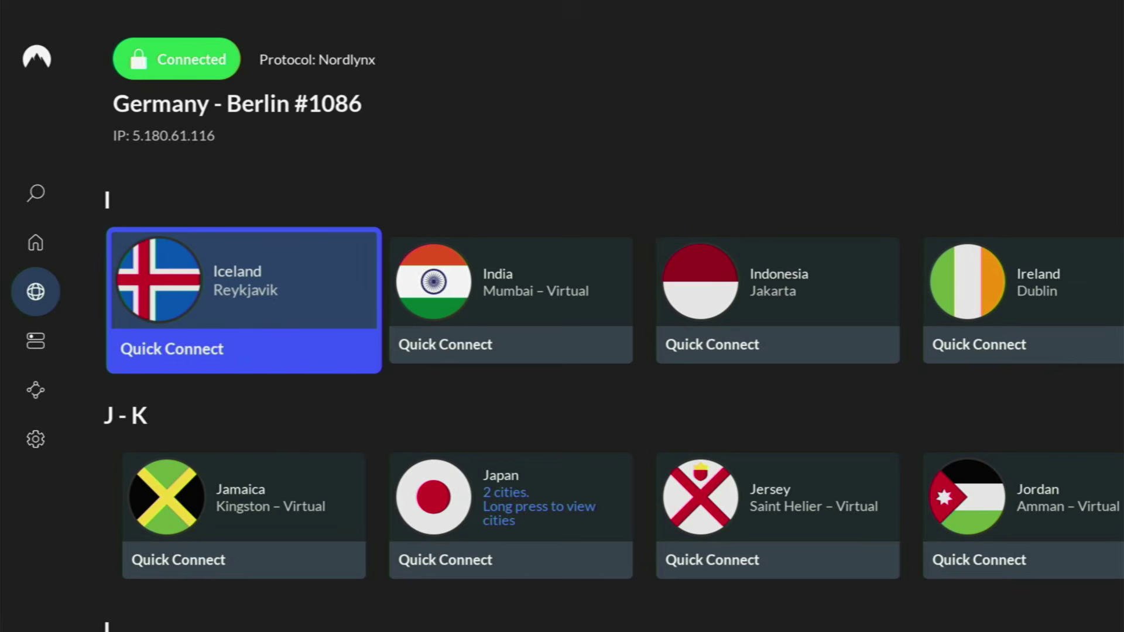
pyautogui.press('Down')
pyautogui.press('Down')
pyautogui.press('Down')
pyautogui.press('Down')
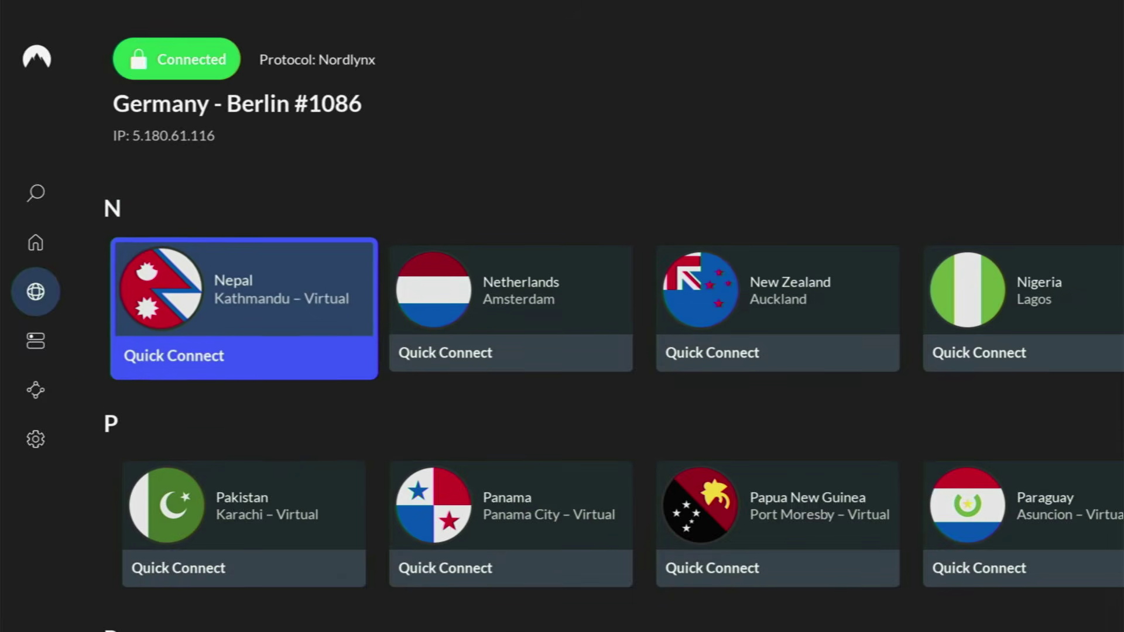
pyautogui.press('Down')
pyautogui.press('Down')
pyautogui.press('Down')
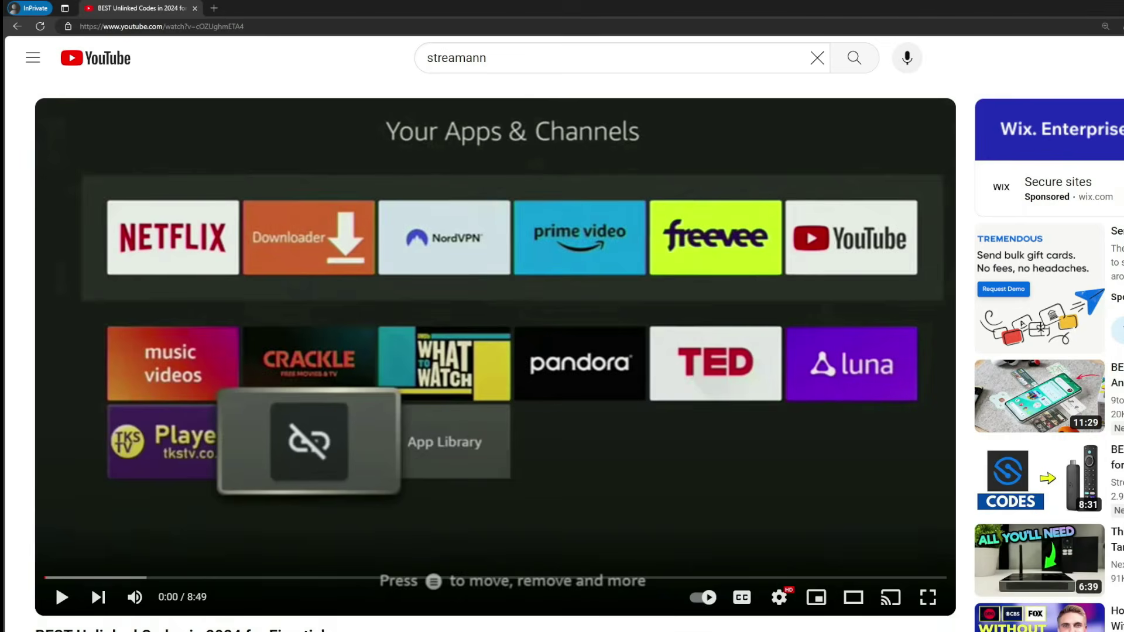
pyautogui.scroll(-3, 376, 396)
pyautogui.scroll(-2, 376, 395)
# Step: Expand the video description and follow the pinned comment's topvpnoffer.com link
pyautogui.click(434, 352)
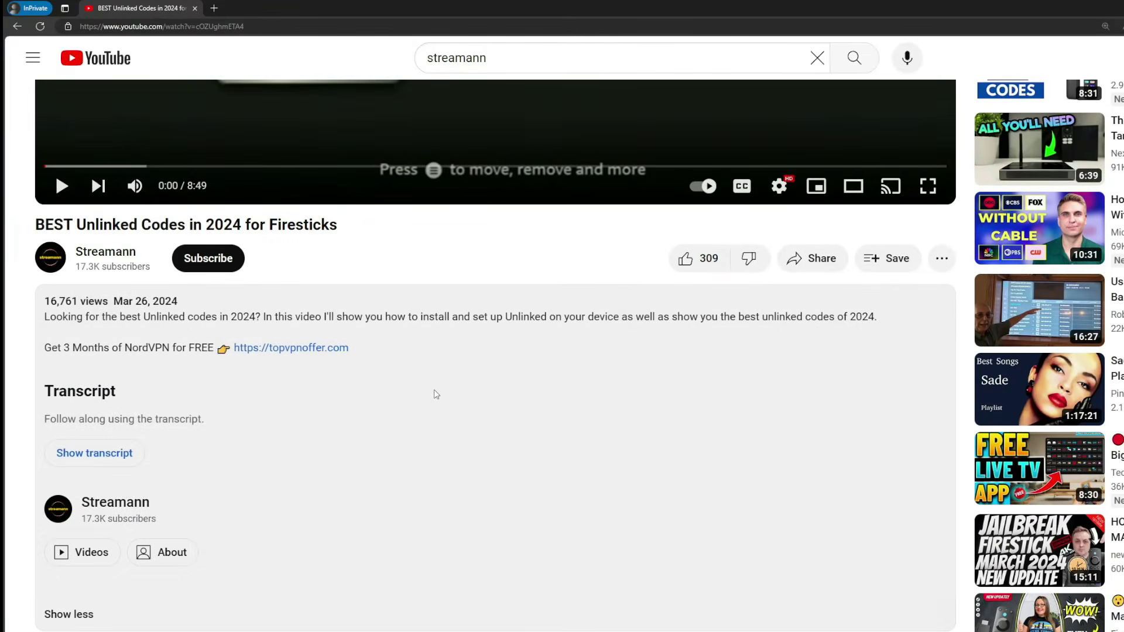
pyautogui.scroll(-4, 325, 349)
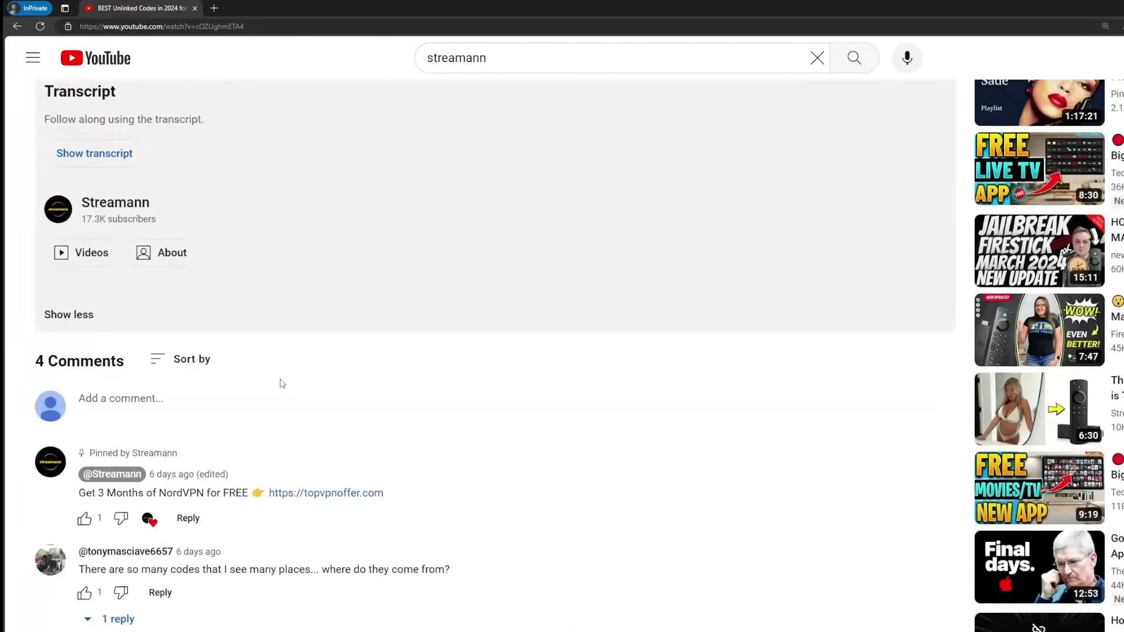
pyautogui.moveTo(391, 490); pyautogui.dragTo(290, 473)
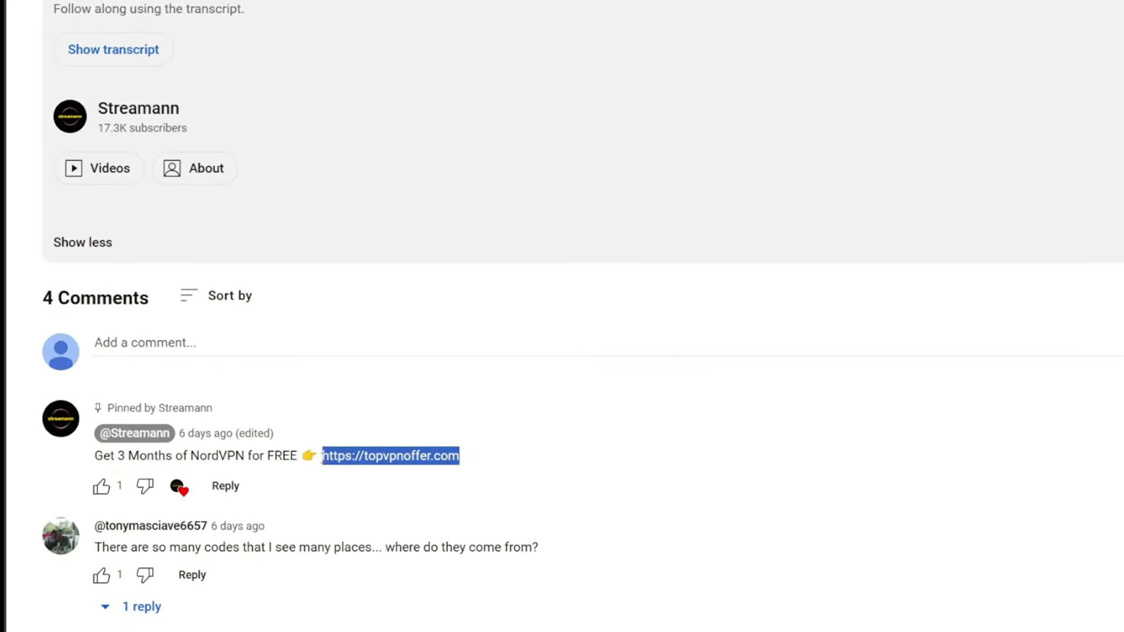
pyautogui.click(466, 442)
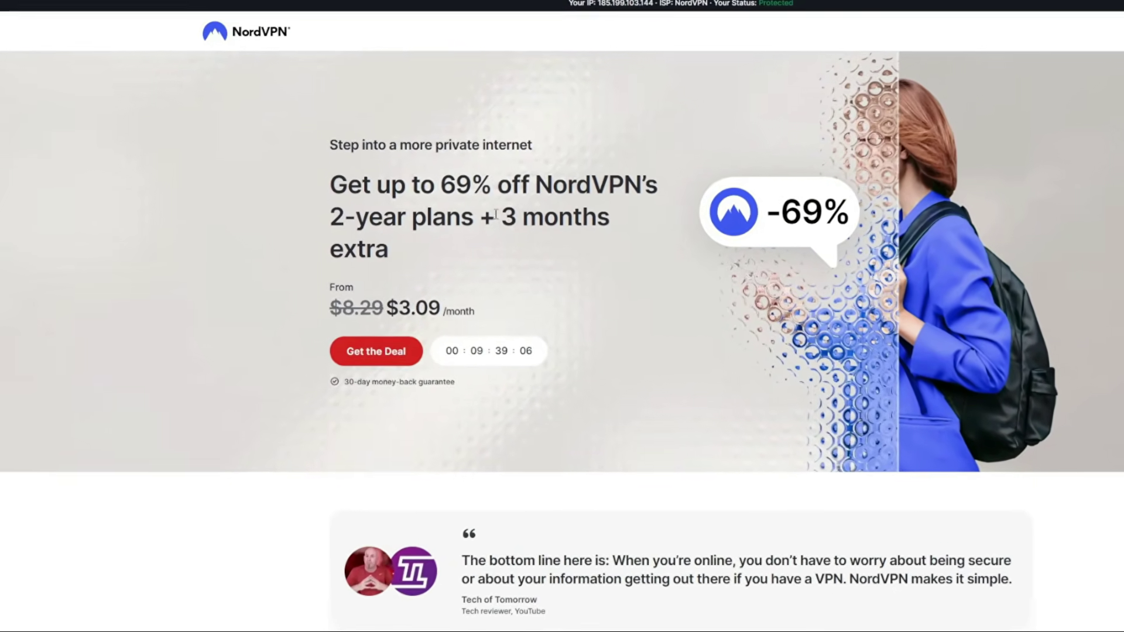
# Step: Leave the NordVPN discount page and move along the Google TV app row toward Downloader
pyautogui.moveTo(495, 212)
pyautogui.mouseDown()
pyautogui.moveTo(559, 212)
pyautogui.moveTo(625, 243)
pyautogui.mouseUp()
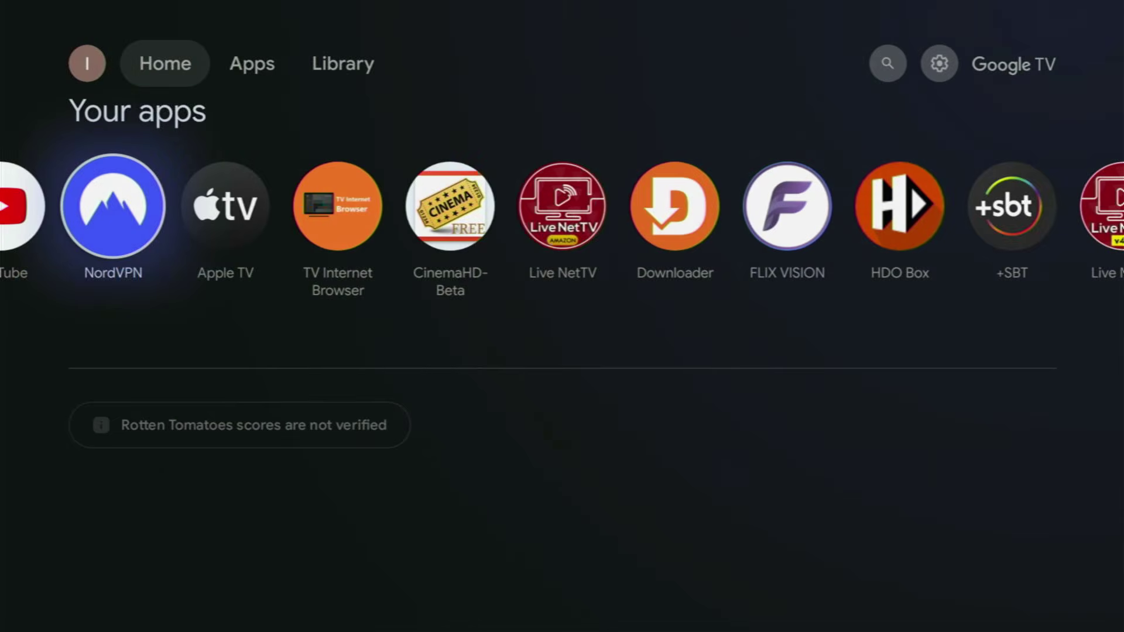
pyautogui.press('Right')
pyautogui.press('Right')
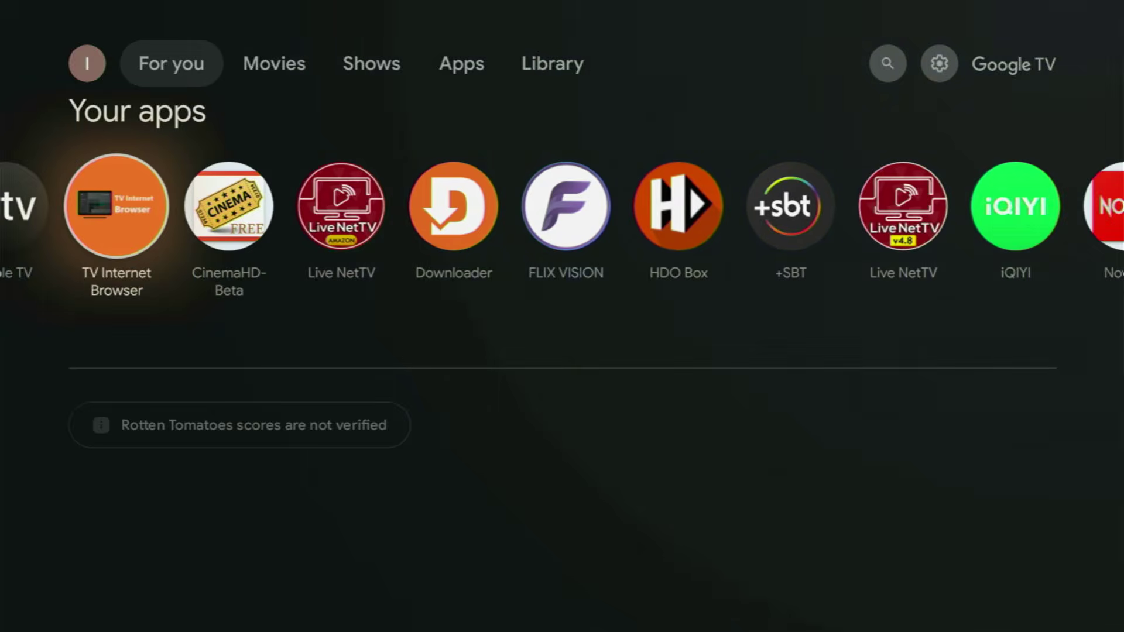
pyautogui.press('Right')
pyautogui.press('Right')
pyautogui.press('Right')
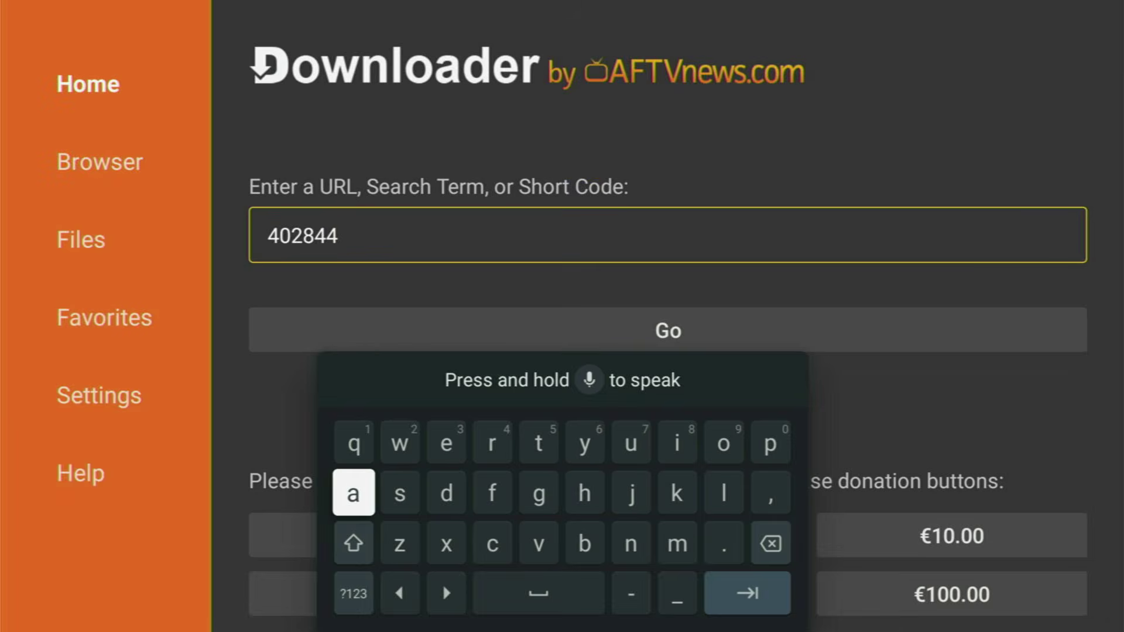
# Step: Submit Downloader code 402844, which returns an unknown error about the URL and connection
pyautogui.press('Up')
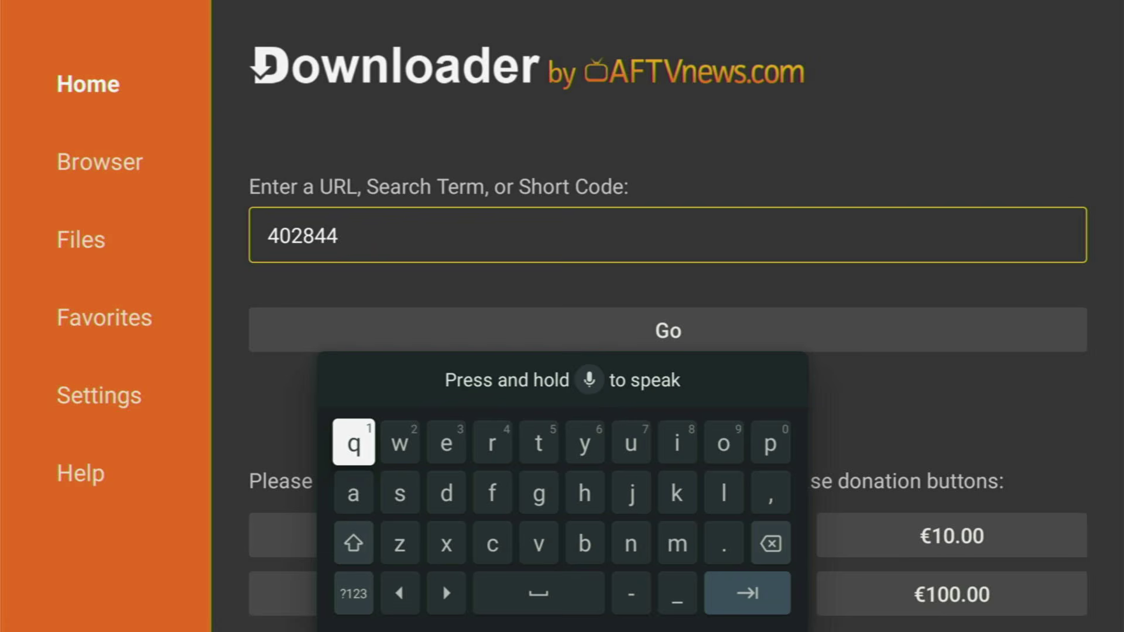
pyautogui.press('Down')
pyautogui.press('Down')
pyautogui.press('Down')
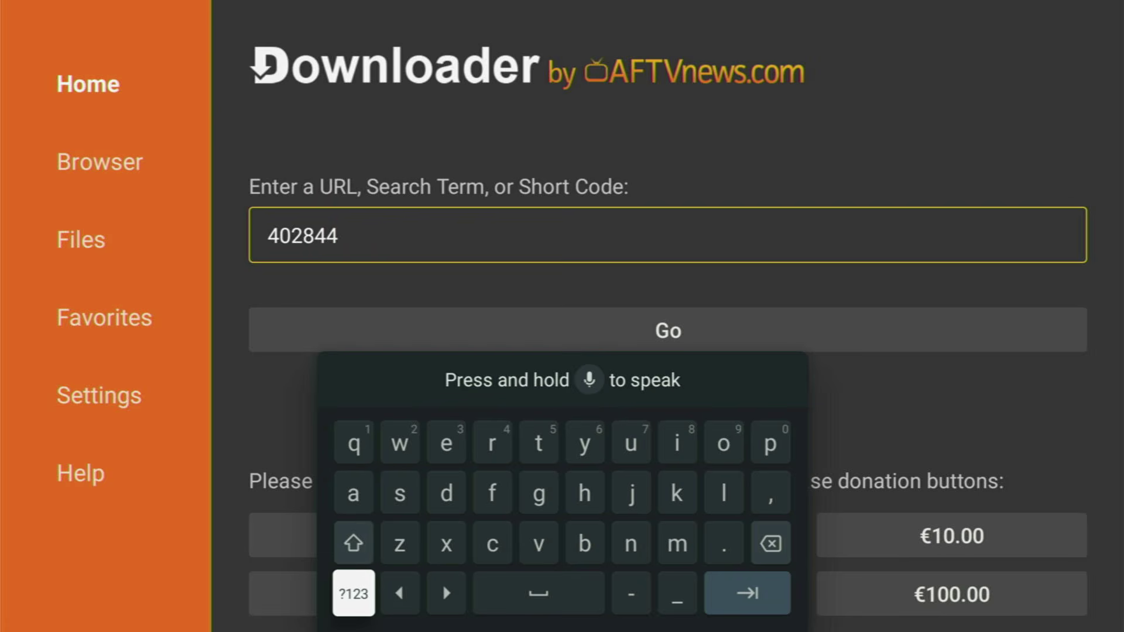
pyautogui.press('Right')
pyautogui.press('Right')
pyautogui.press('Right')
pyautogui.press('Right')
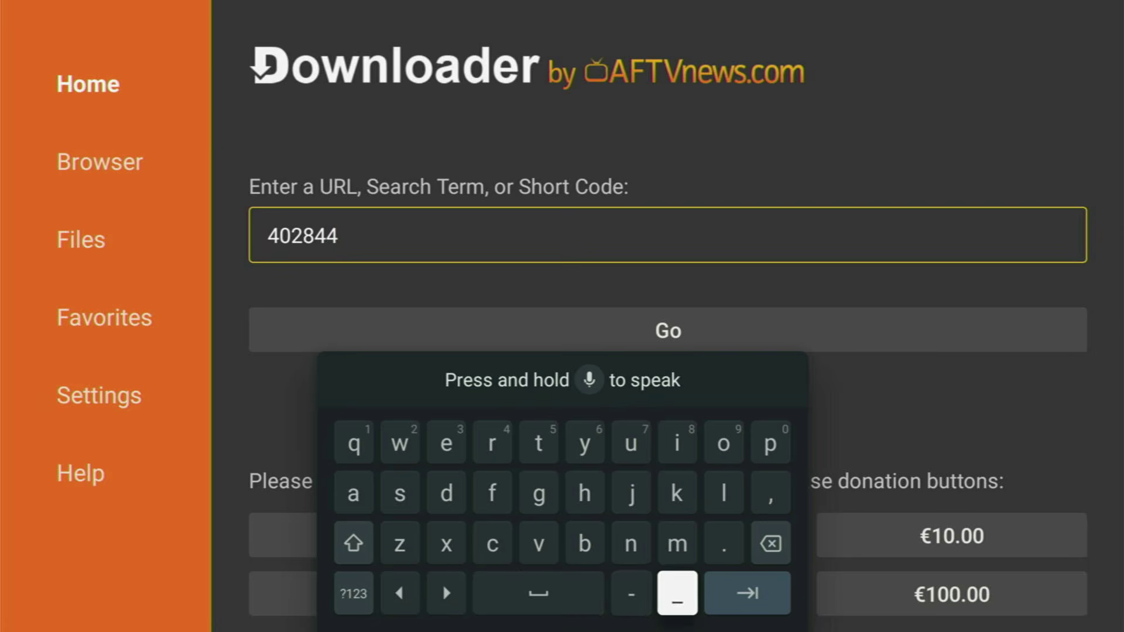
pyautogui.press('Right')
pyautogui.press('Return')
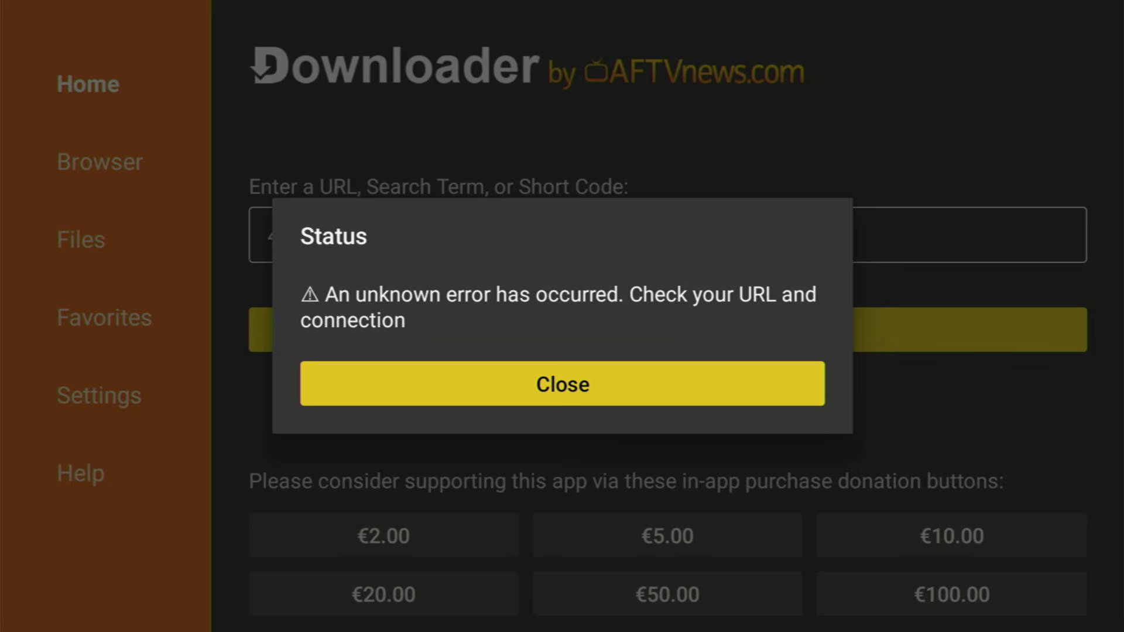
# Step: Dismiss the error, resubmit code 402844, and start installing the downloaded StreamFire 1.1.0 APK
pyautogui.press('Return')
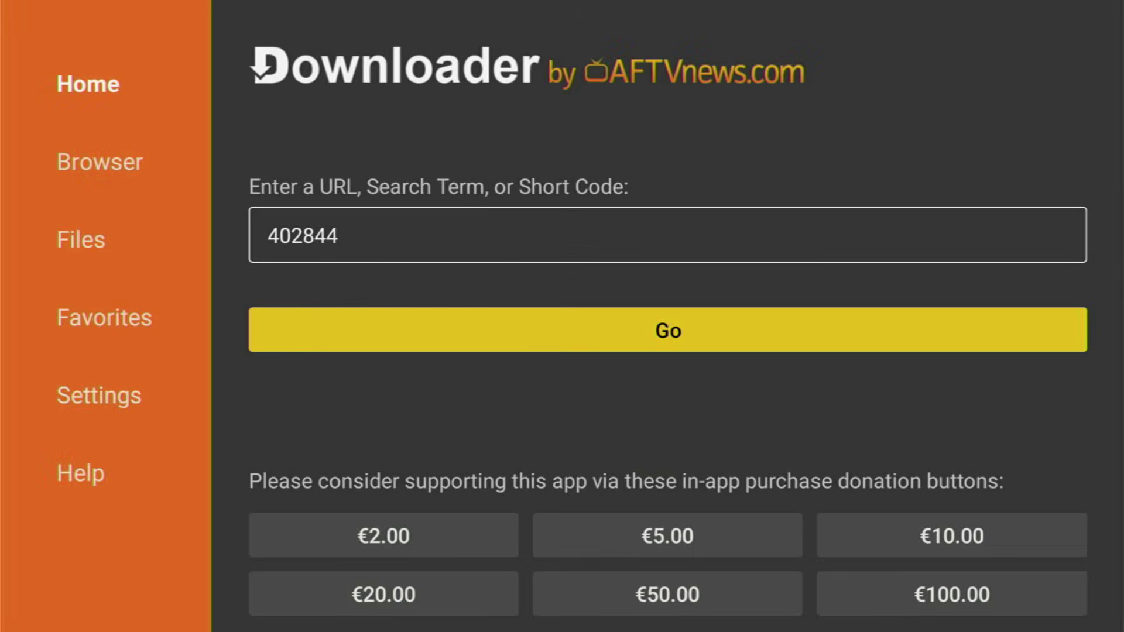
pyautogui.press('Return')
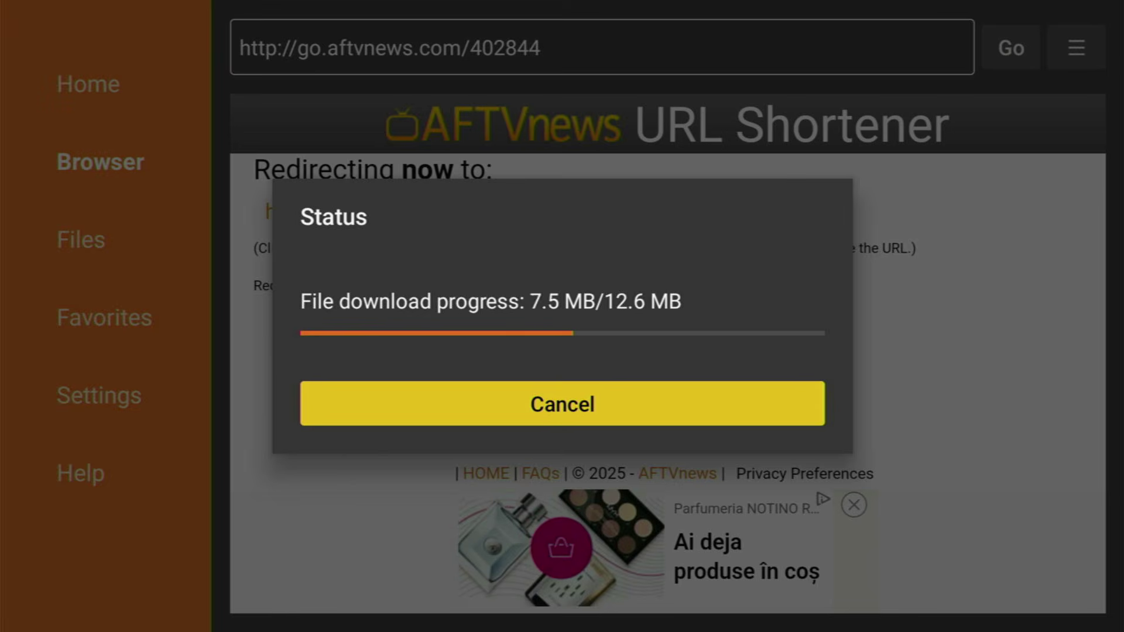
pyautogui.press('Return')
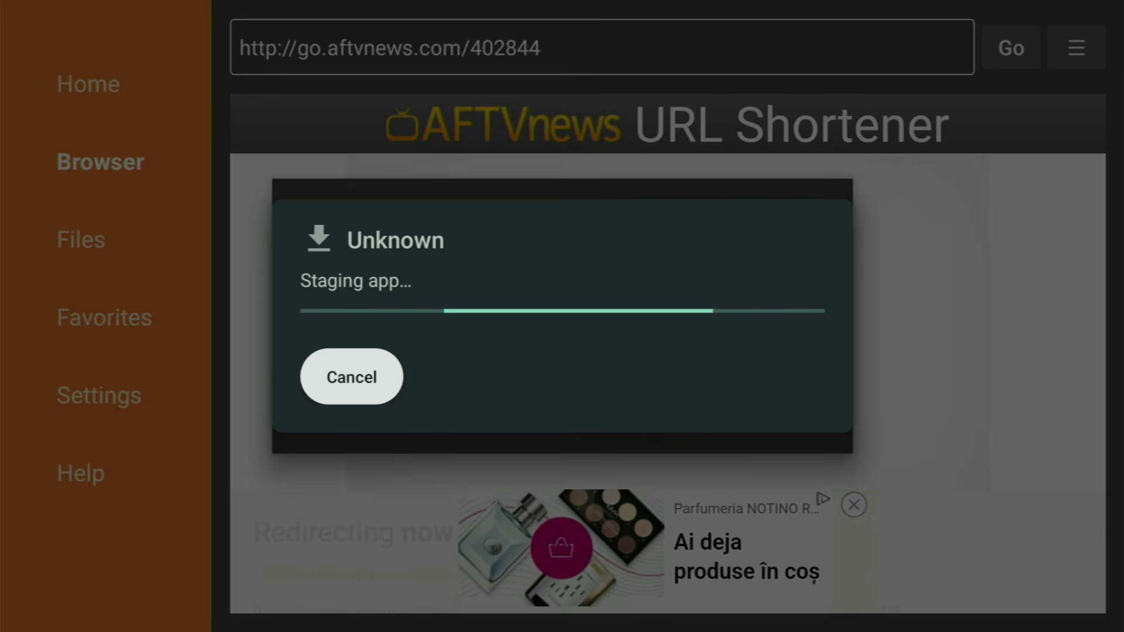
# Step: Confirm the Streamfire installation and finish with Done to return to Downloader
pyautogui.press('Left')
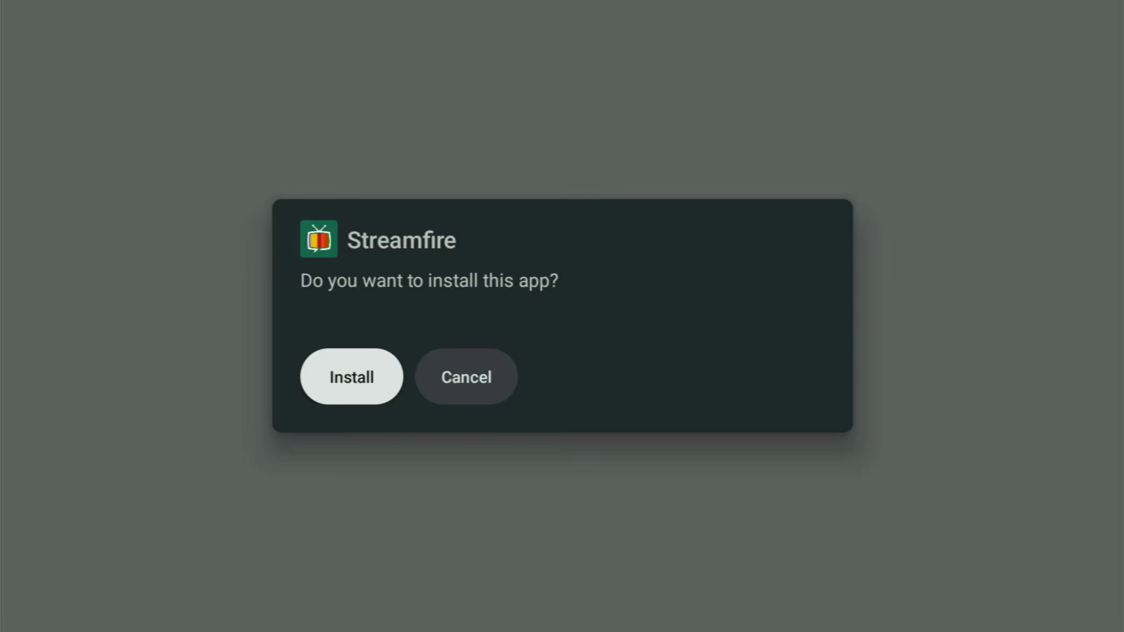
pyautogui.press('Return')
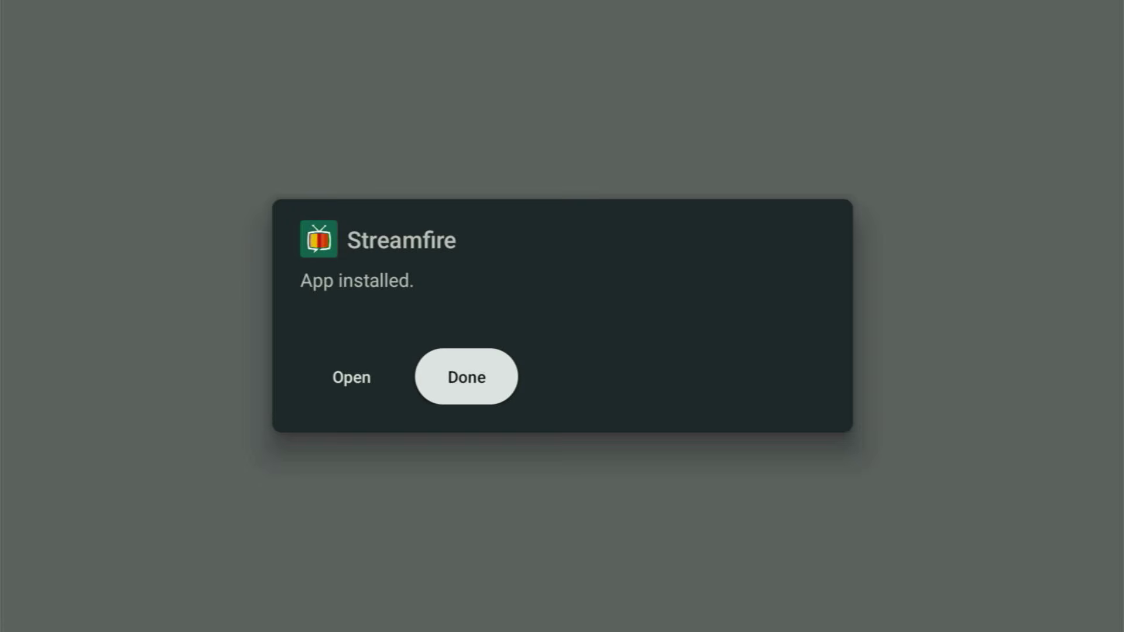
pyautogui.press('Return')
pyautogui.press('Right')
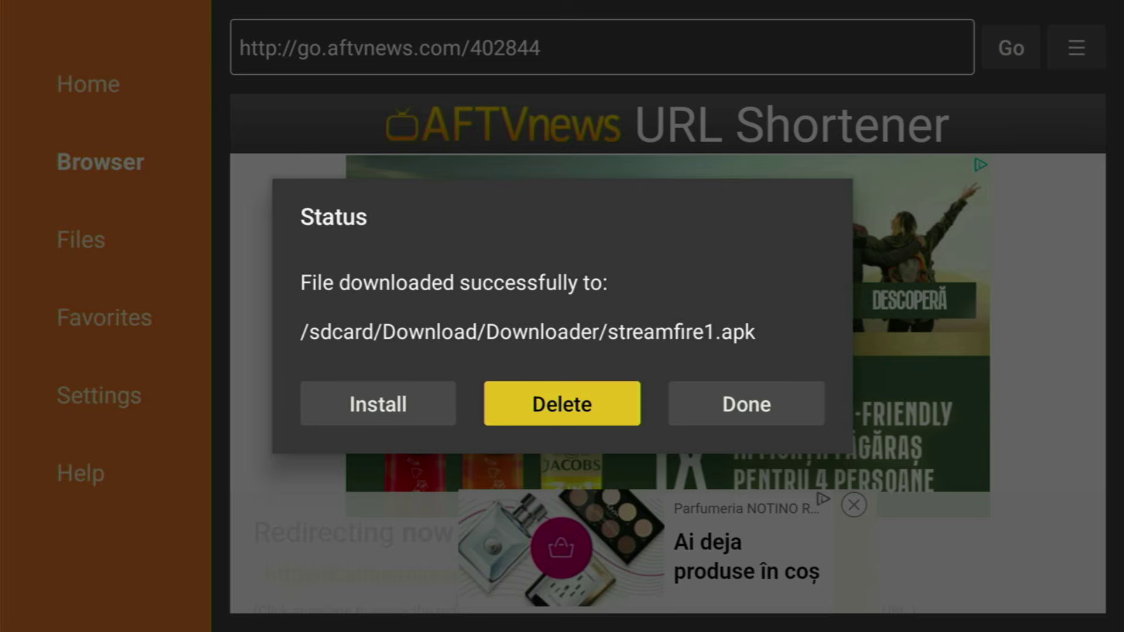
# Step: Delete the downloaded streamfire1.apk file and confirm the deletion
pyautogui.press('Return')
pyautogui.press('Left')
pyautogui.press('Return')
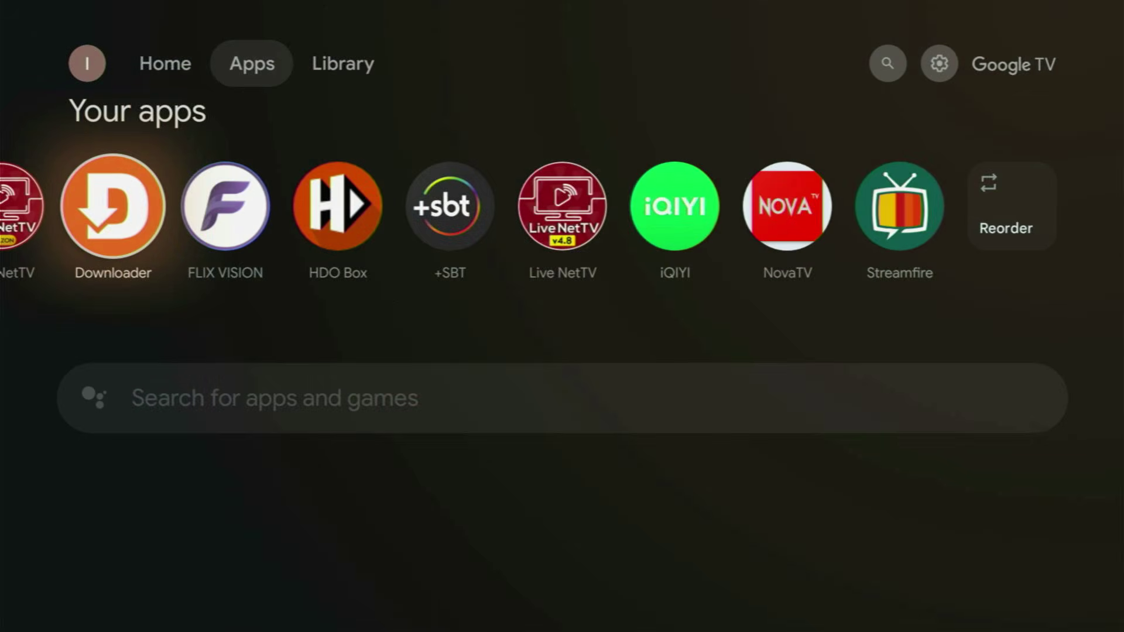
pyautogui.press('Right')
pyautogui.press('Right')
pyautogui.press('Right')
pyautogui.press('Right')
pyautogui.press('Right')
pyautogui.press('Right')
pyautogui.press('Right')
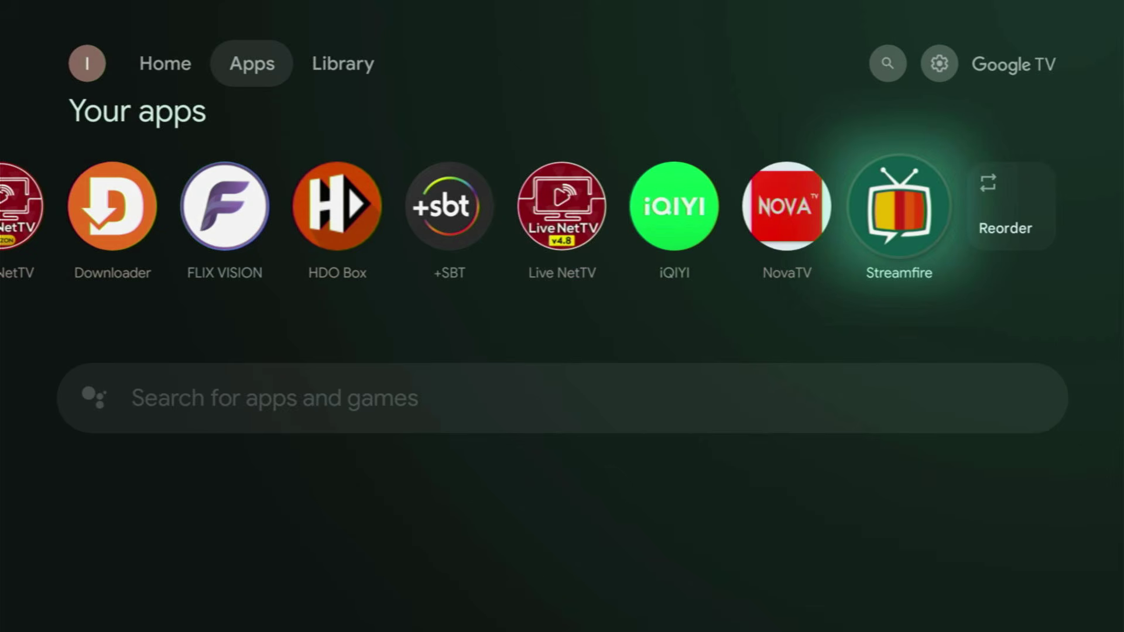
pyautogui.press('Left')
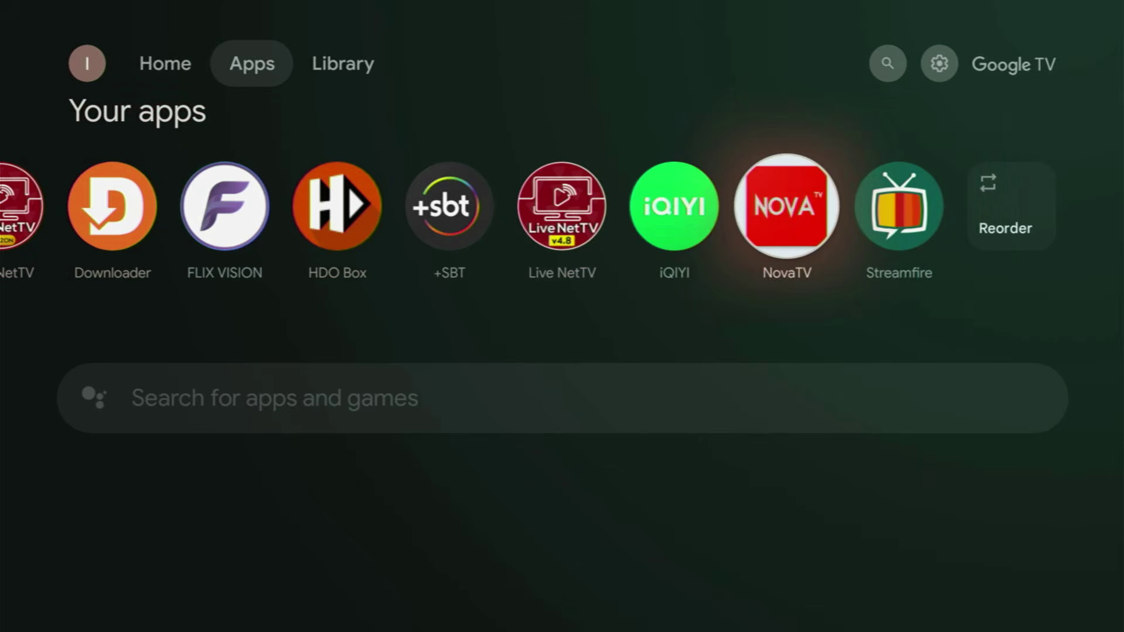
pyautogui.press('Left')
pyautogui.press('Left')
pyautogui.press('Left')
pyautogui.press('Left')
pyautogui.press('Left')
pyautogui.press('Left')
pyautogui.press('Left')
pyautogui.press('Right')
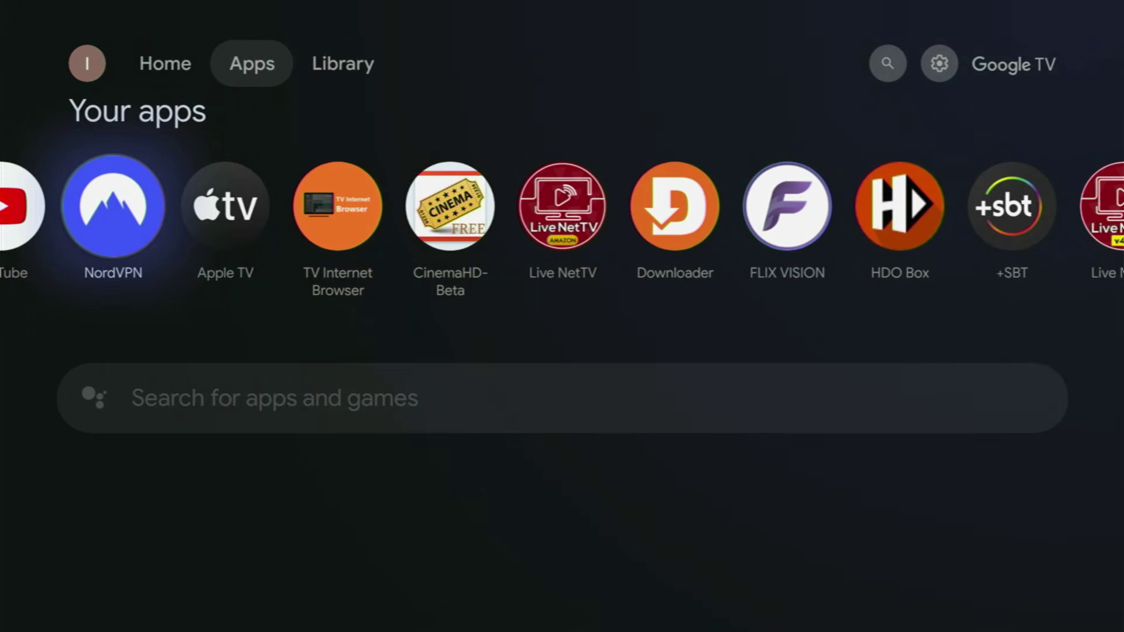
pyautogui.press('Right')
pyautogui.press('Right')
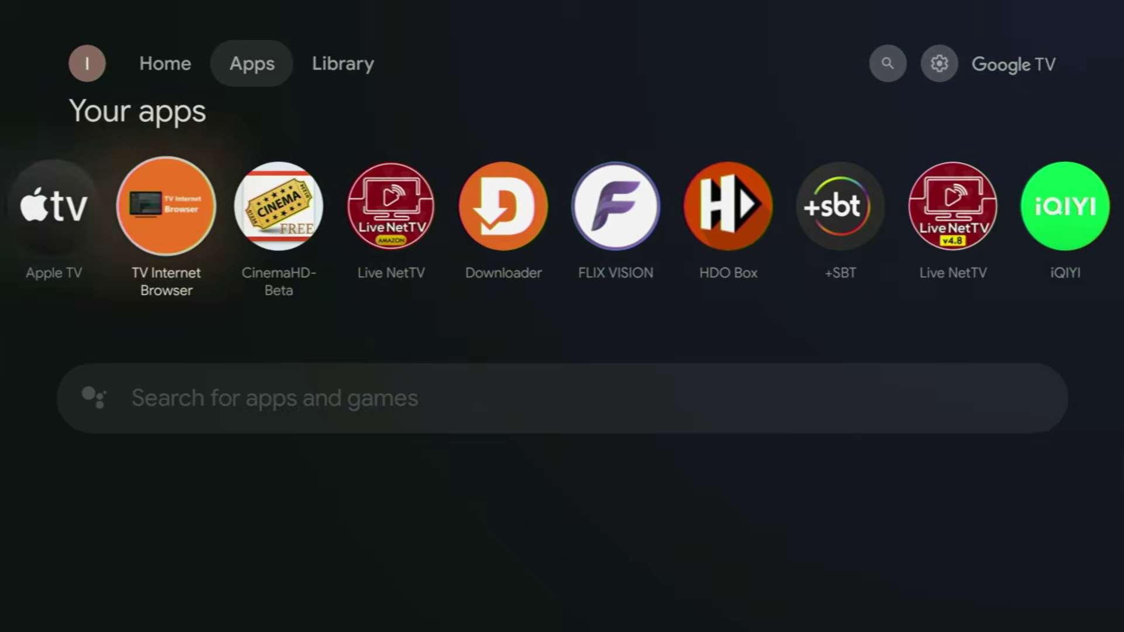
pyautogui.press('Right')
pyautogui.press('Right')
pyautogui.press('Right')
pyautogui.press('Right')
pyautogui.press('Right')
pyautogui.press('Right')
pyautogui.press('Right')
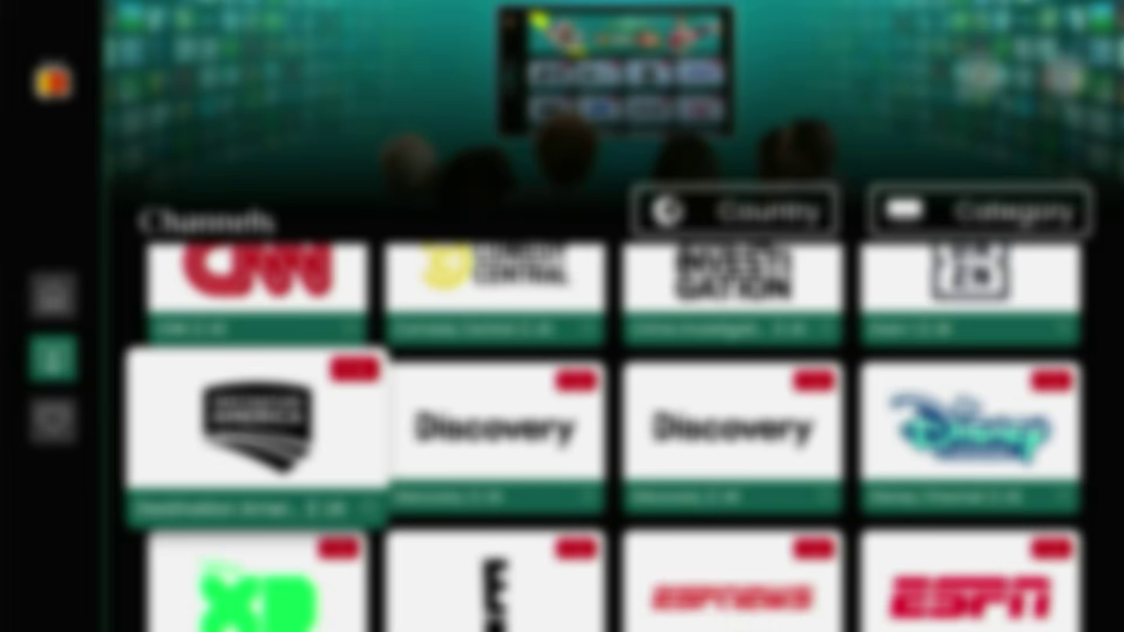
pyautogui.press('Down')
pyautogui.press('Down')
pyautogui.press('Down')
pyautogui.press('Down')
pyautogui.press('Down')
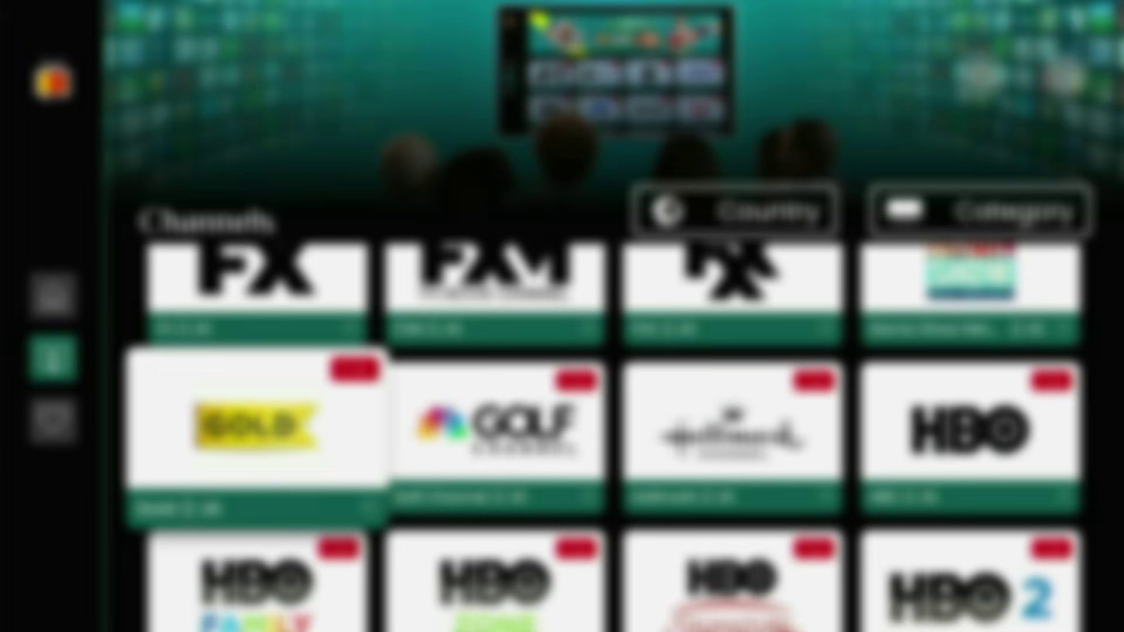
# Step: Scroll the Streamfire Channels grid past LMN down to MeTV, MLB Network, MSNBC and MTV
pyautogui.press('Right')
pyautogui.press('Right')
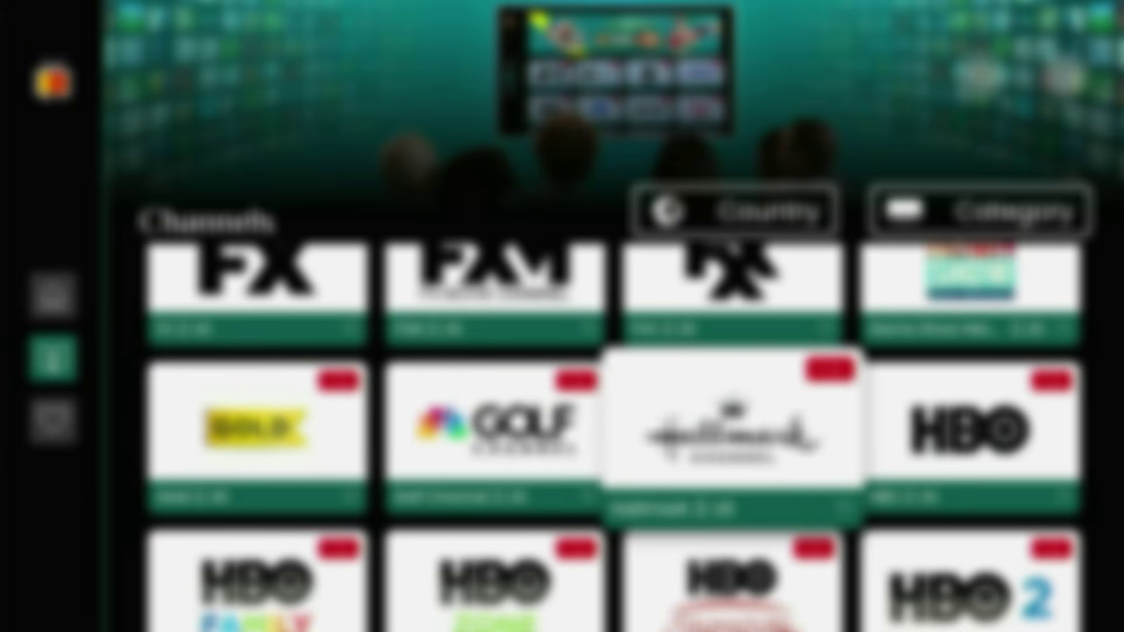
pyautogui.press('Down')
pyautogui.press('Down')
pyautogui.press('Down')
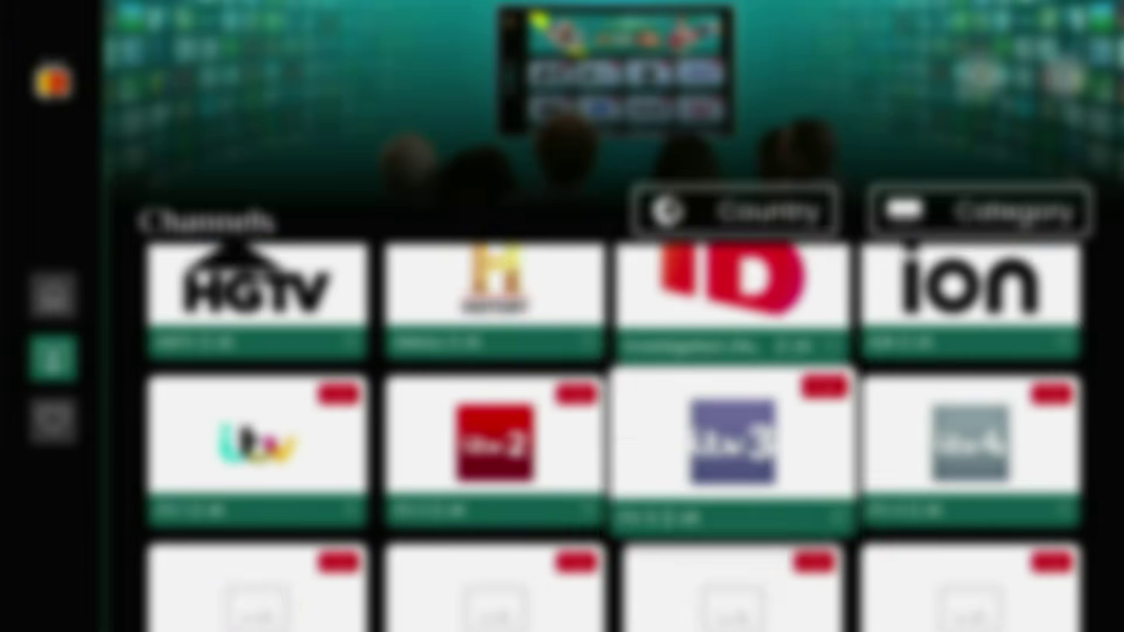
pyautogui.press('Down')
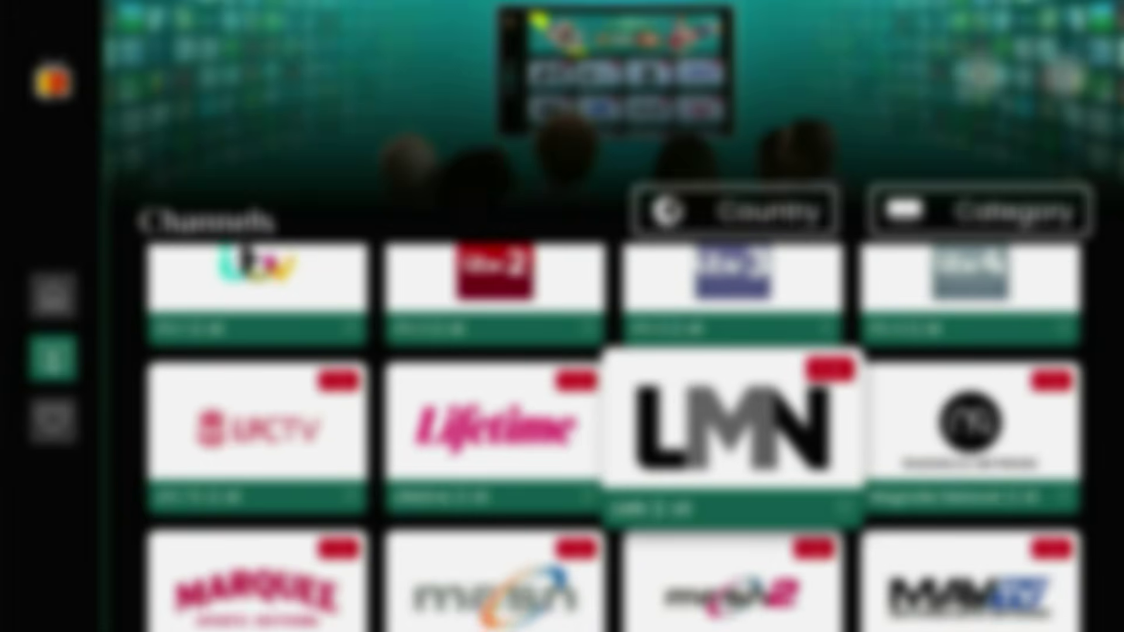
pyautogui.press('Down')
pyautogui.press('Down')
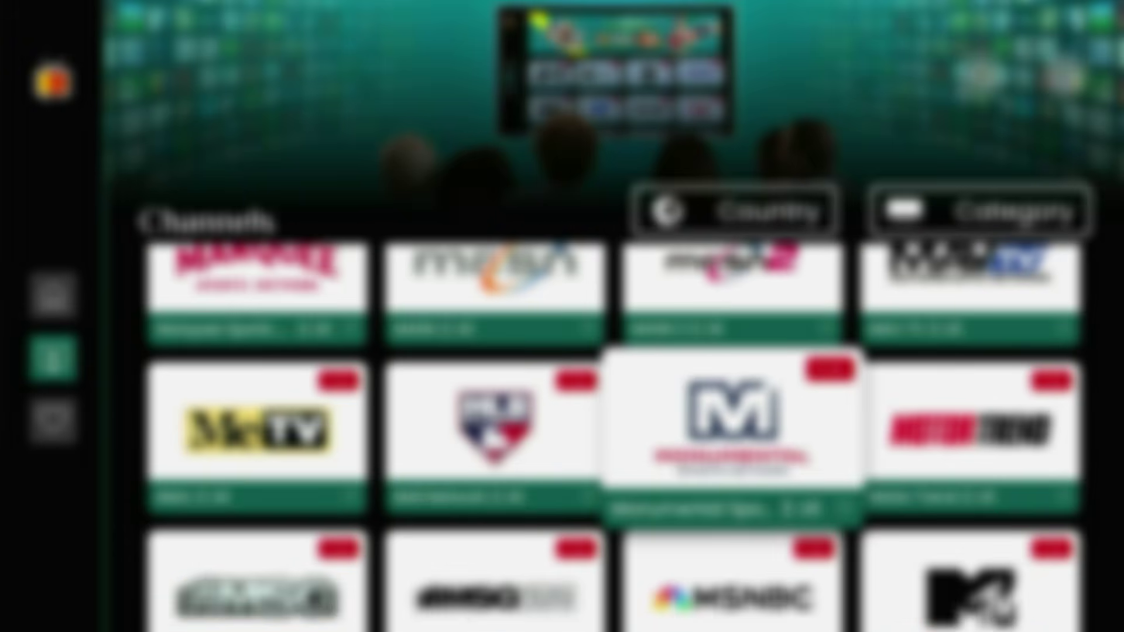
pyautogui.press('Down')
pyautogui.press('Down')
pyautogui.press('Down')
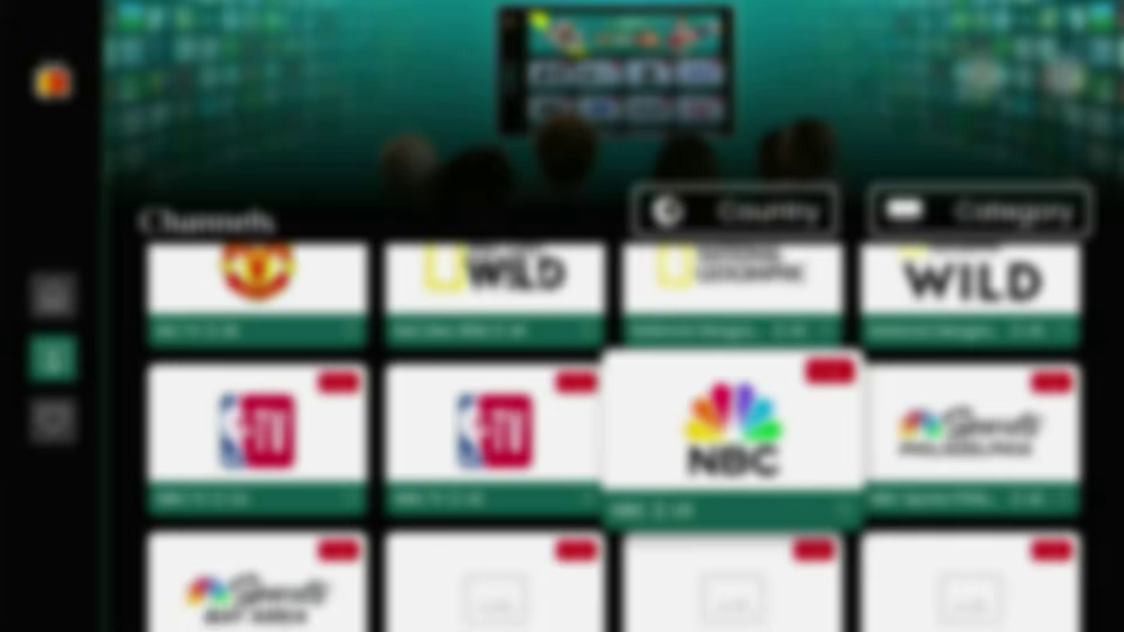